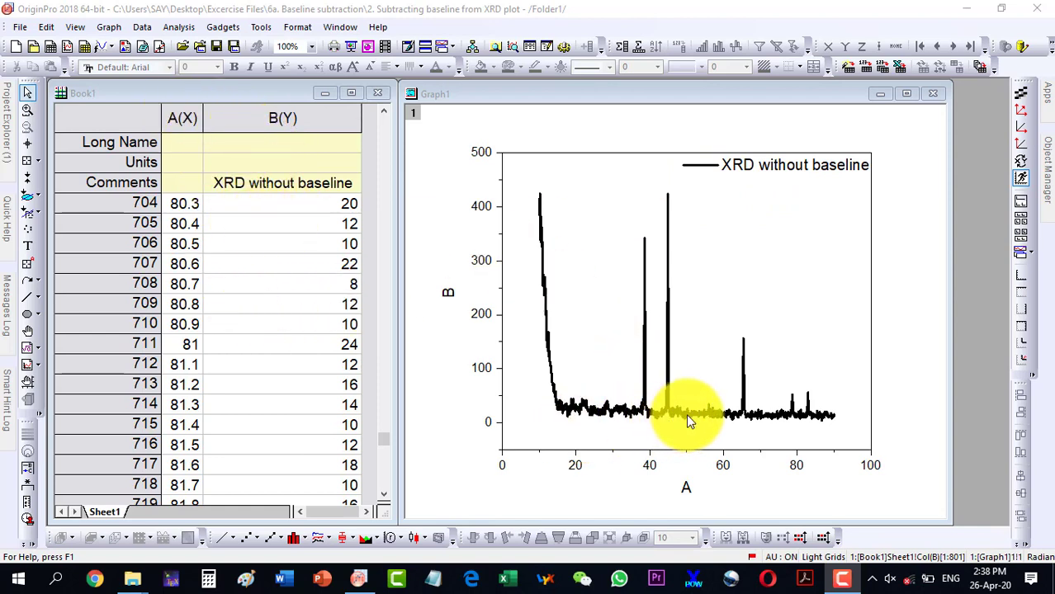
Step: Maximize the Graph1 window showing the 'XRD without baseline' curve
click(908, 93)
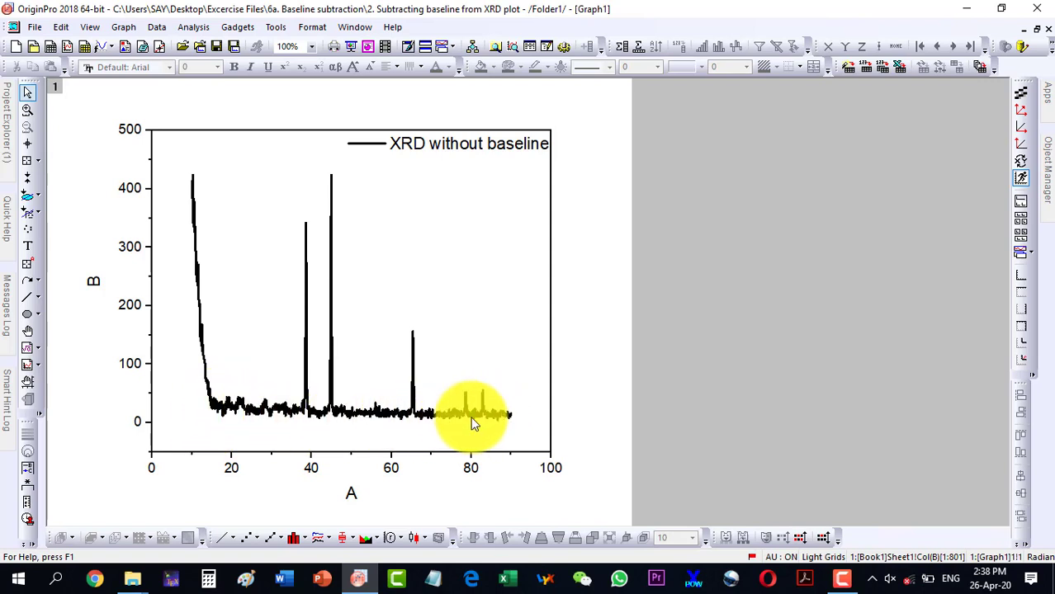
Step: Draw a horizontal line just beneath the XRD curve, spanning roughly x = 6 to 95
click(33, 232)
drag(177, 430, 533, 441)
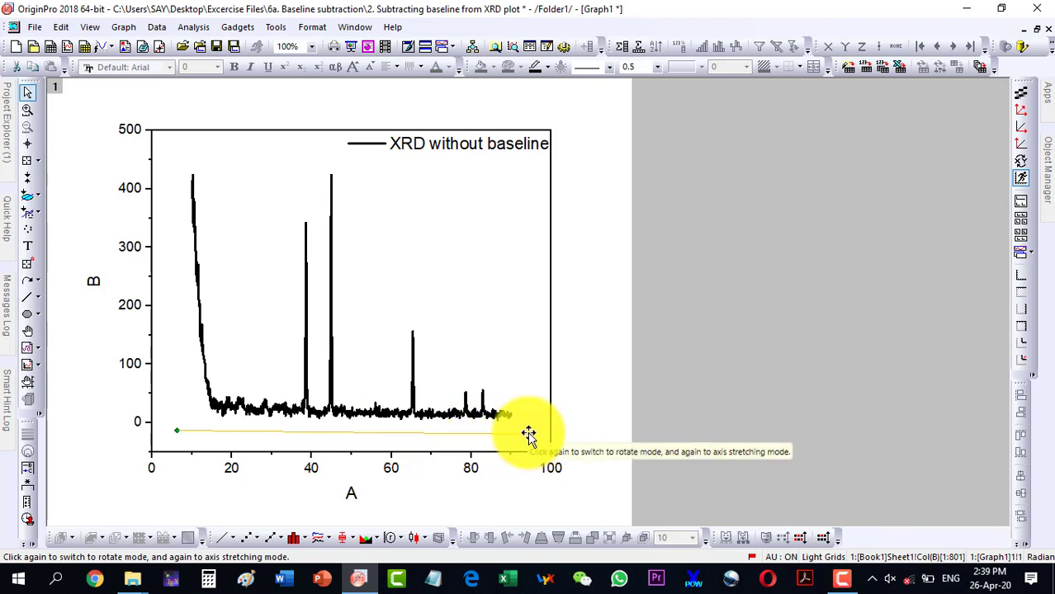
key(Up)
key(Up)
key(Up)
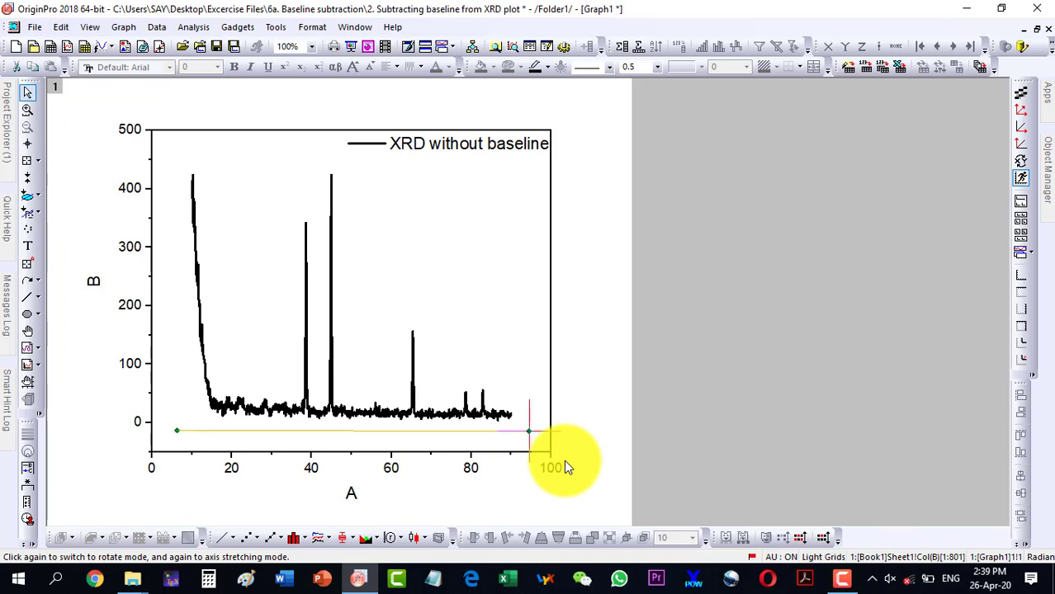
key(Up)
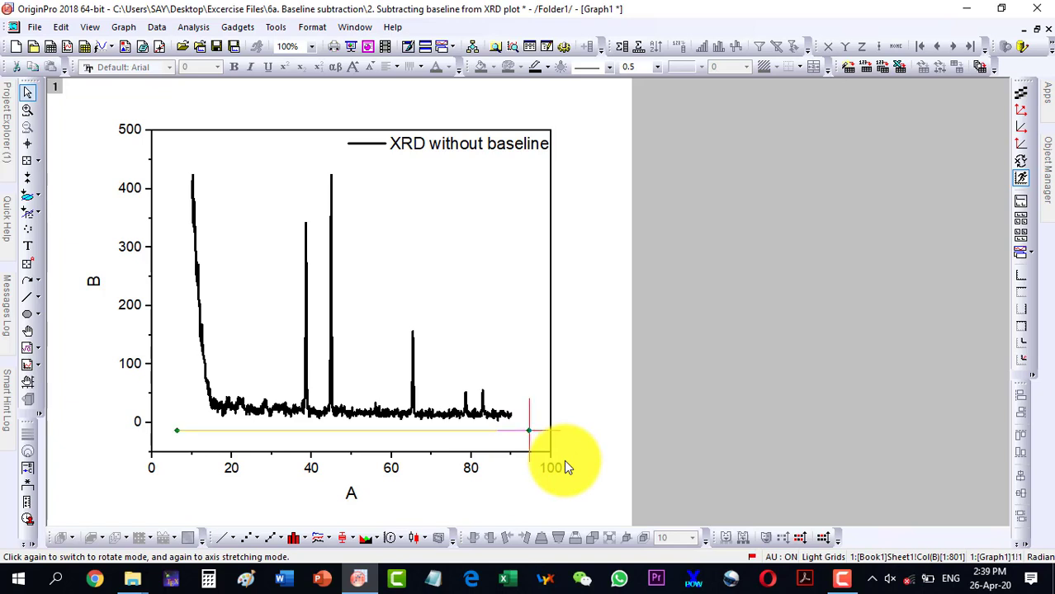
Step: Give the hand-drawn line Red colour and width 3 in its line properties
double_click(365, 431)
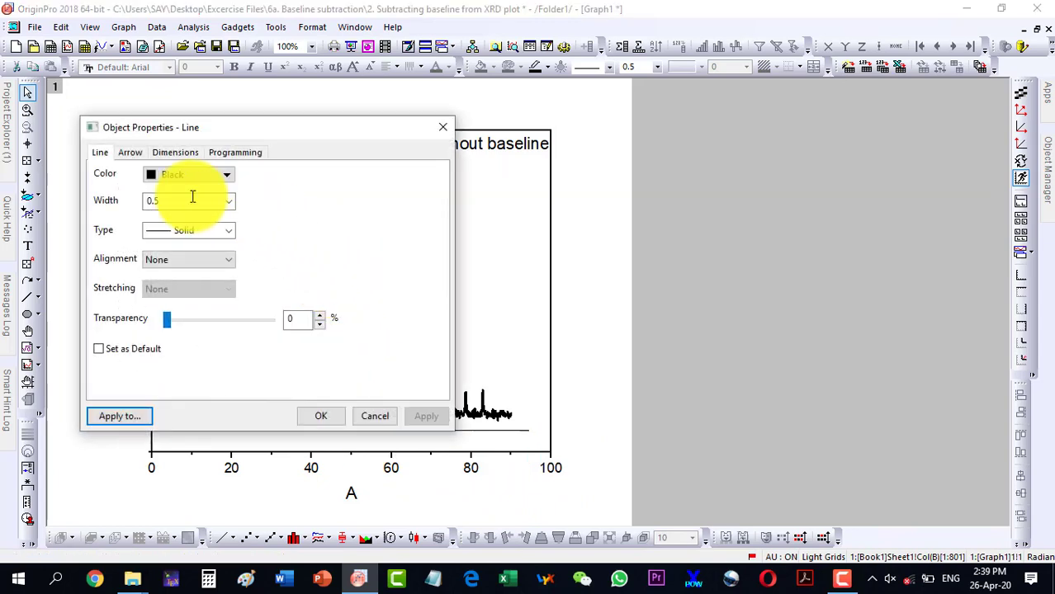
click(154, 174)
click(168, 215)
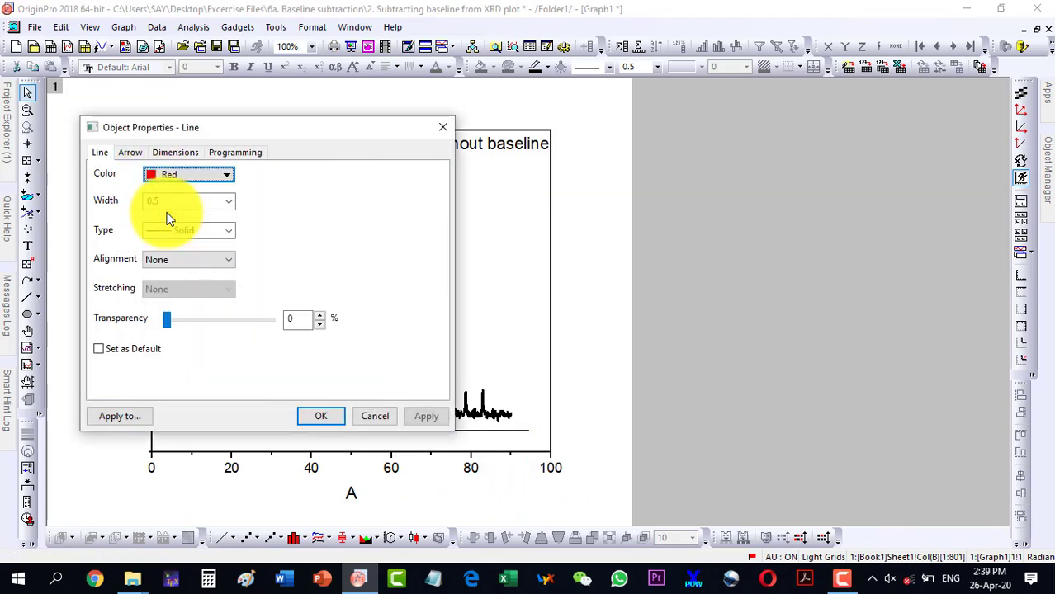
click(231, 202)
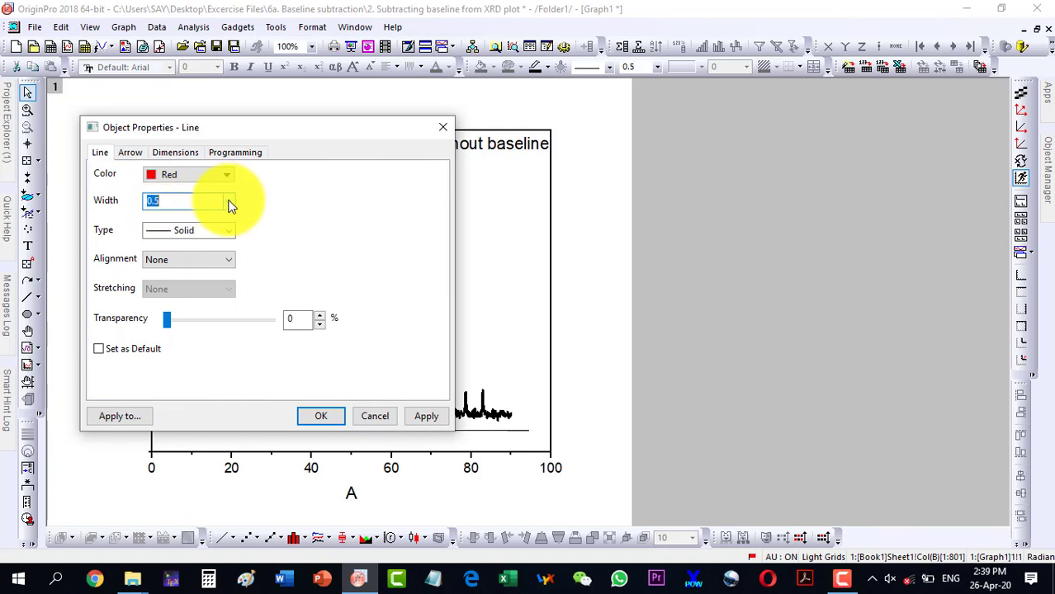
click(230, 205)
click(177, 279)
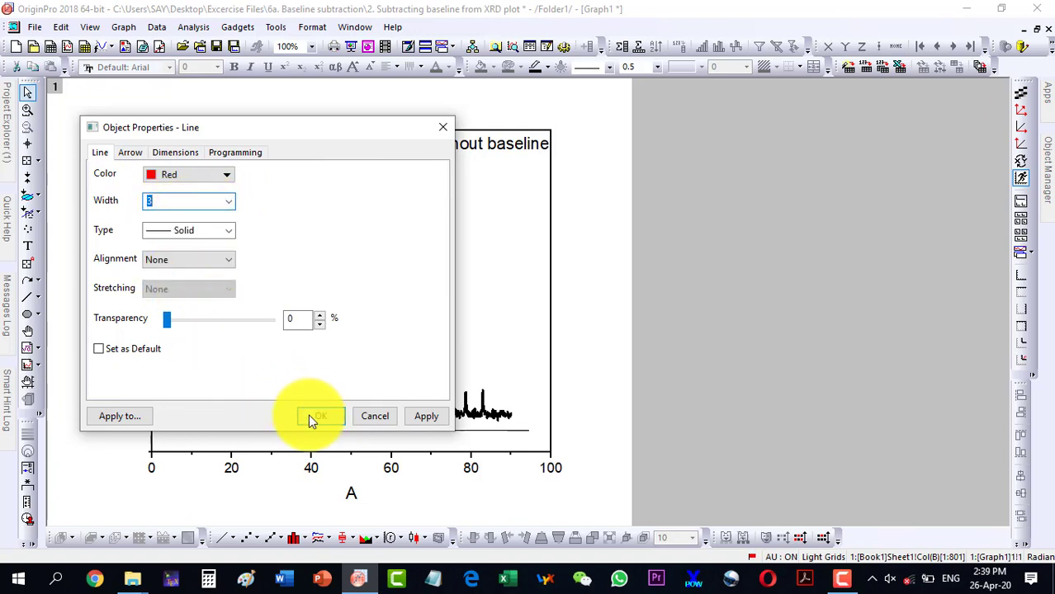
click(312, 417)
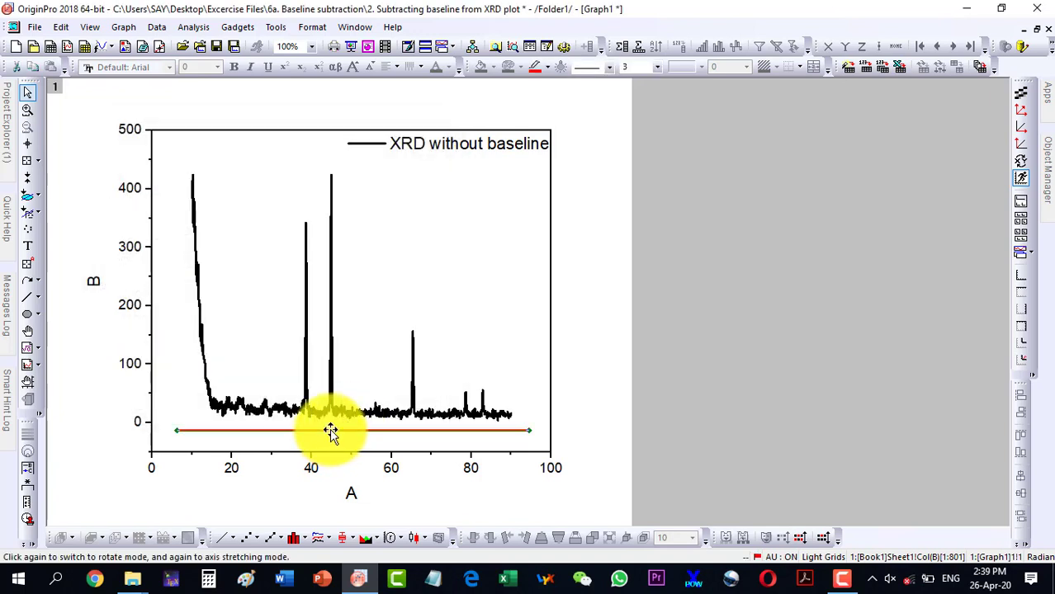
Step: Nudge the red line up slightly, then delete it from Graph1
key(Up)
key(Up)
key(Up)
key(Up)
key(Up)
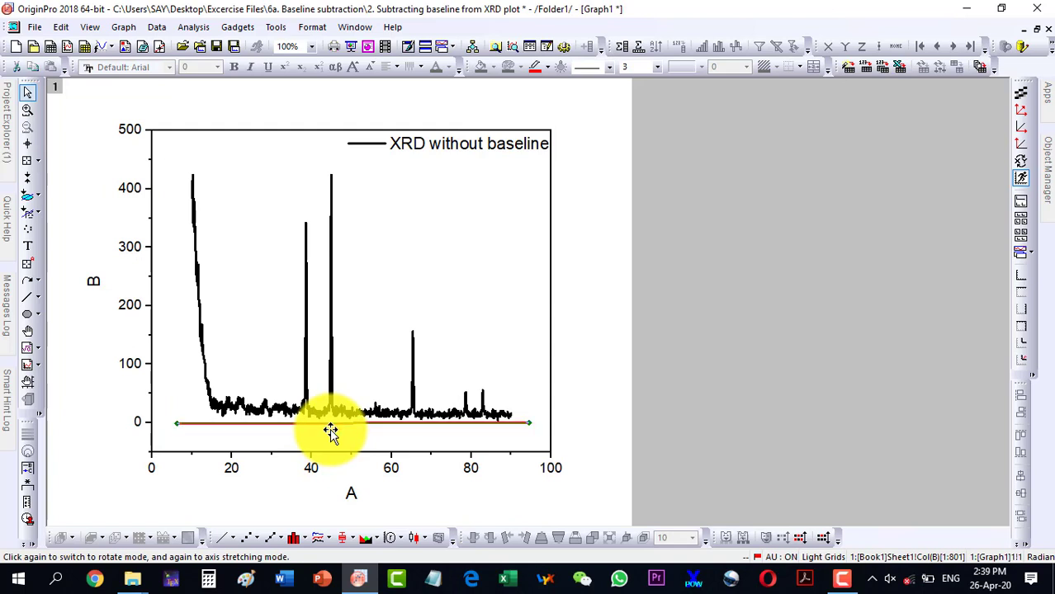
key(Up)
key(Up)
key(Up)
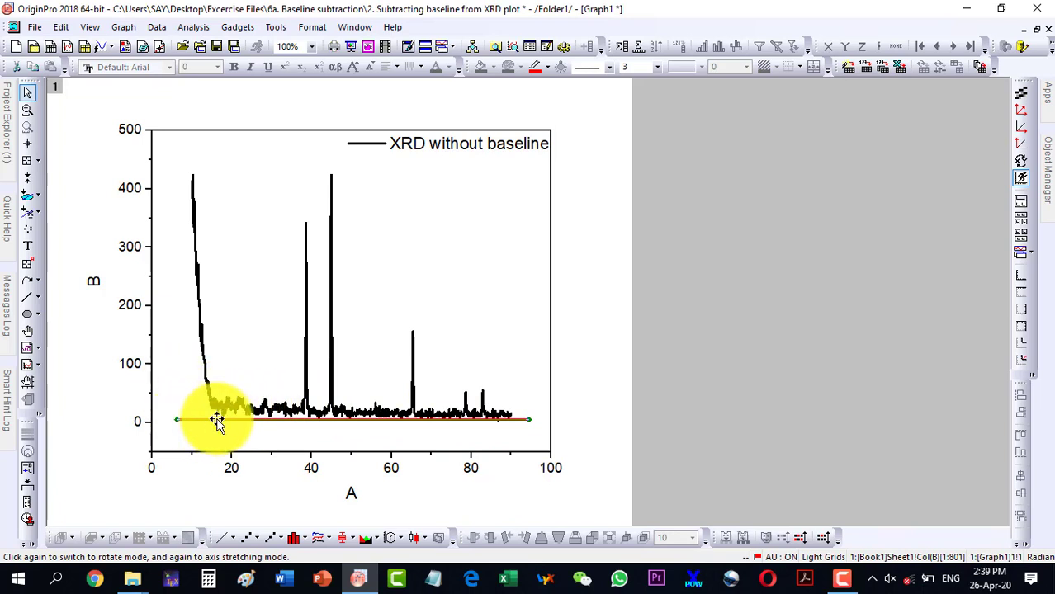
key(Delete)
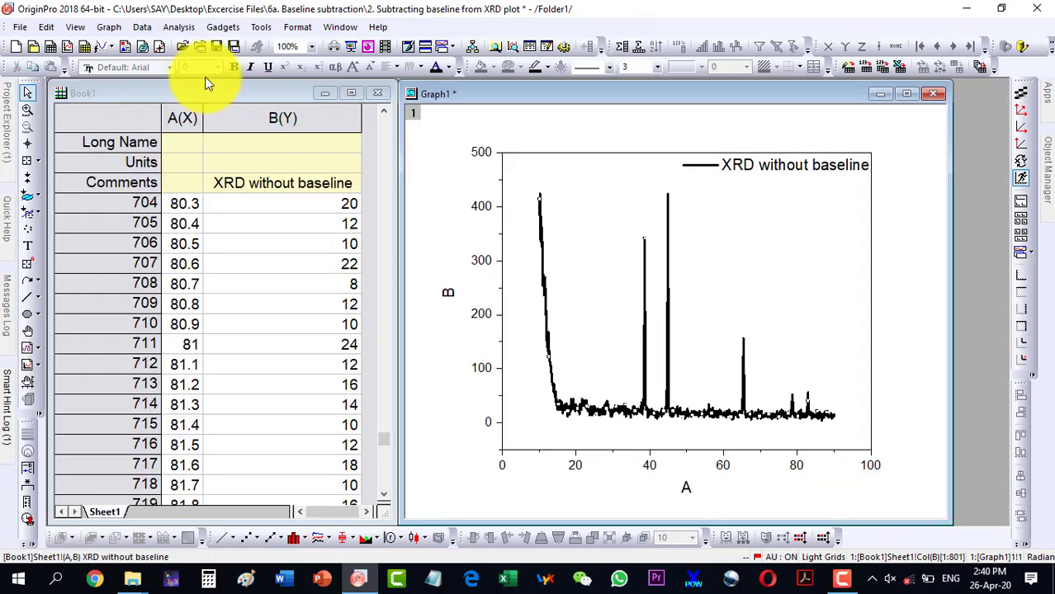
Step: Open the Peak Analyzer dialog and choose Subtract Baseline as the goal
click(178, 27)
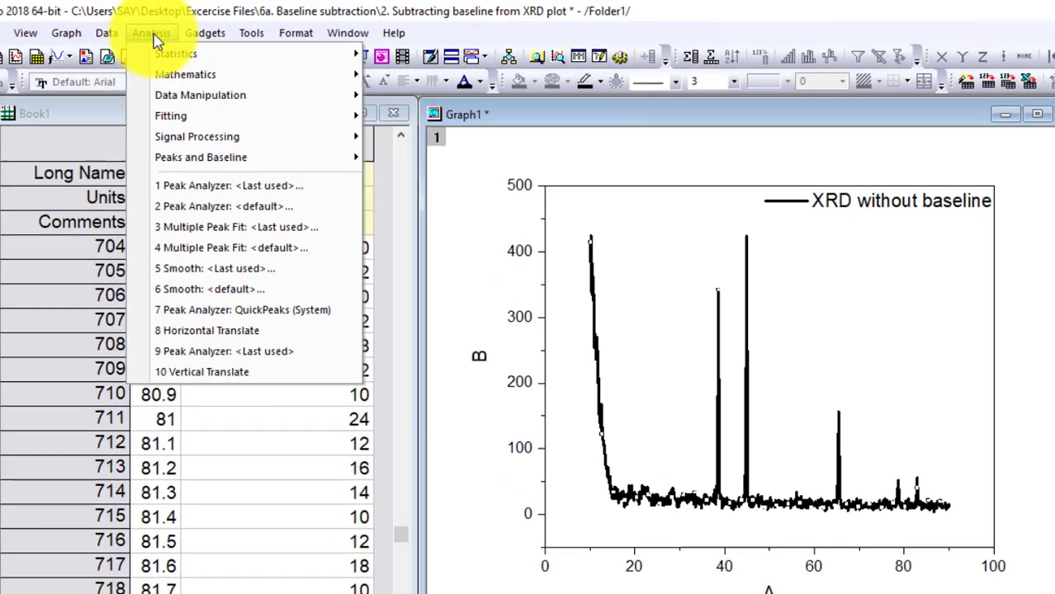
mouse_move(222, 129)
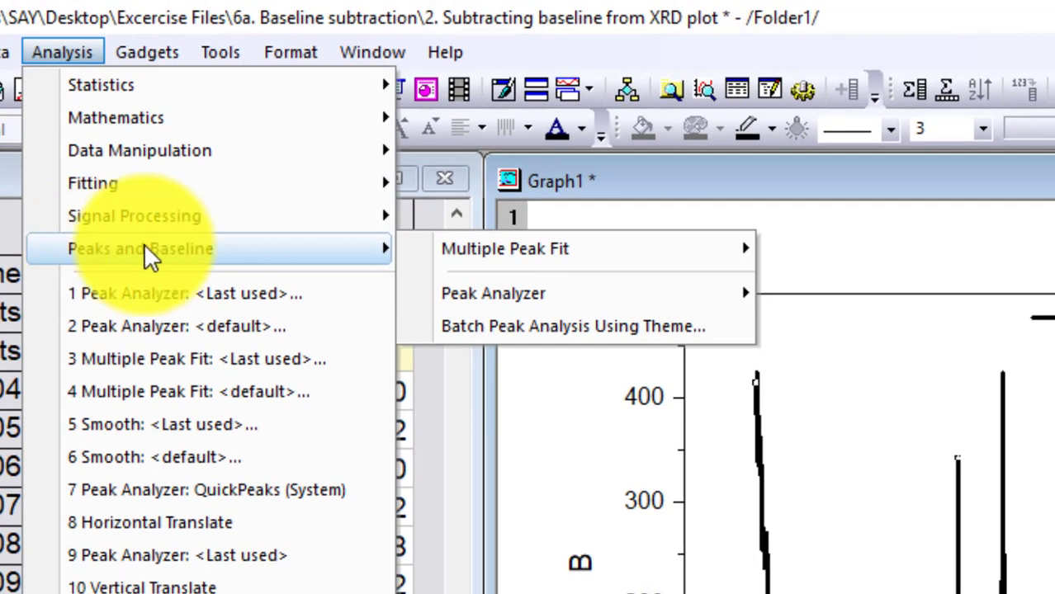
mouse_move(493, 290)
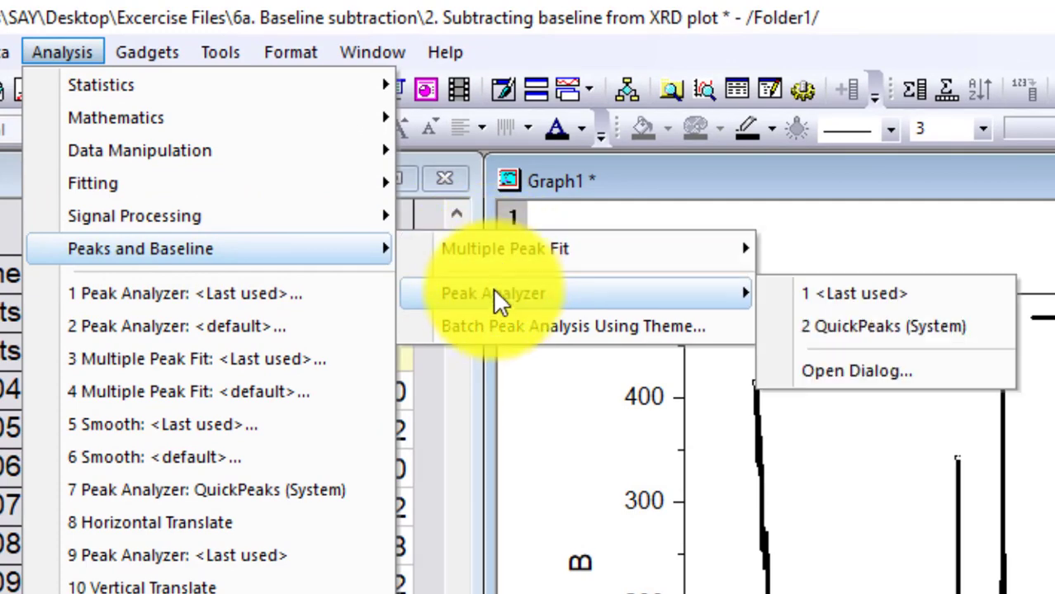
click(858, 370)
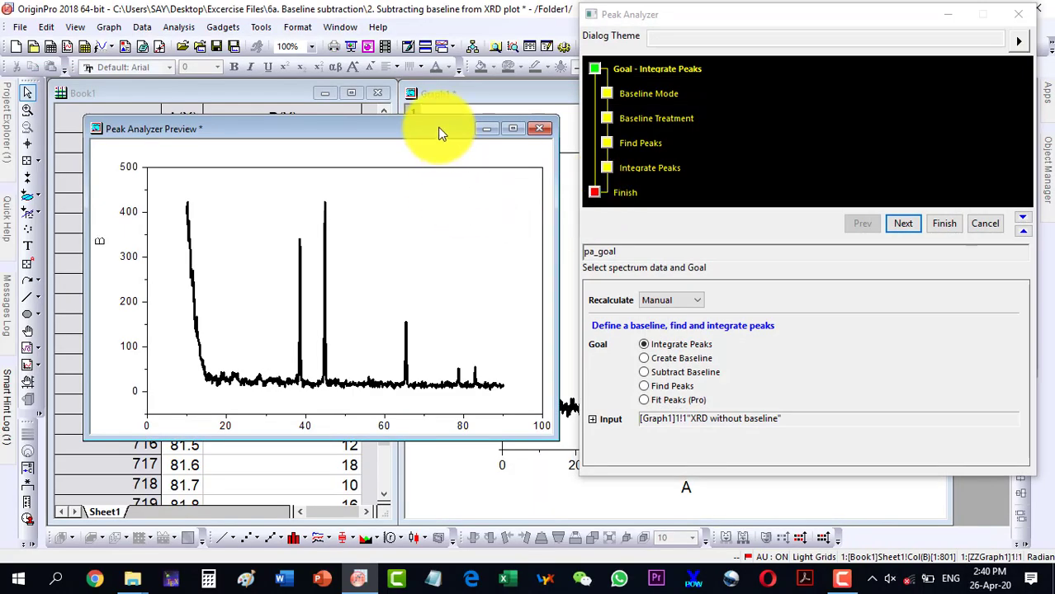
drag(438, 130, 393, 93)
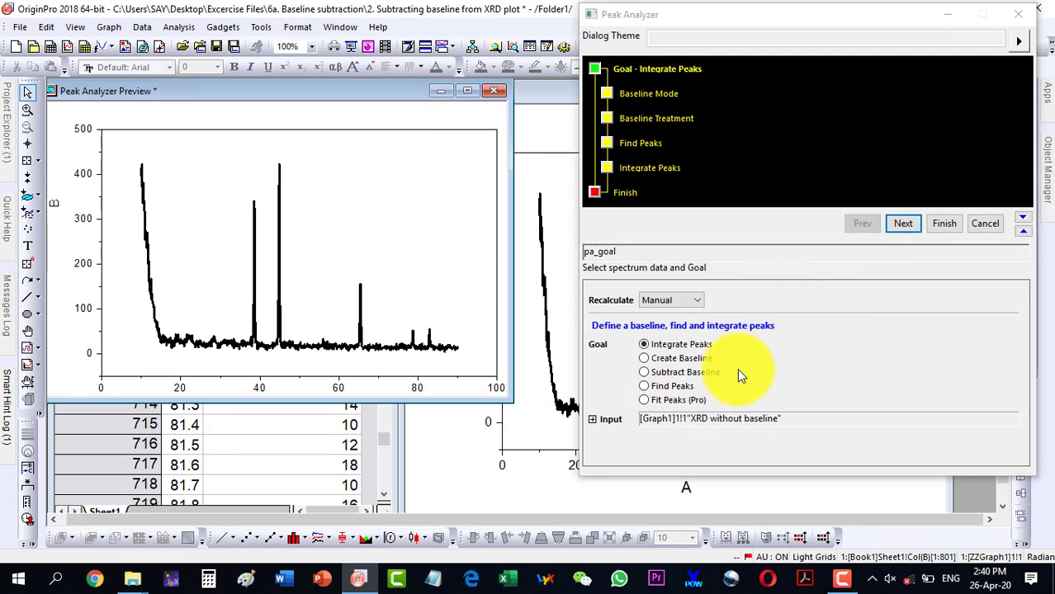
click(641, 373)
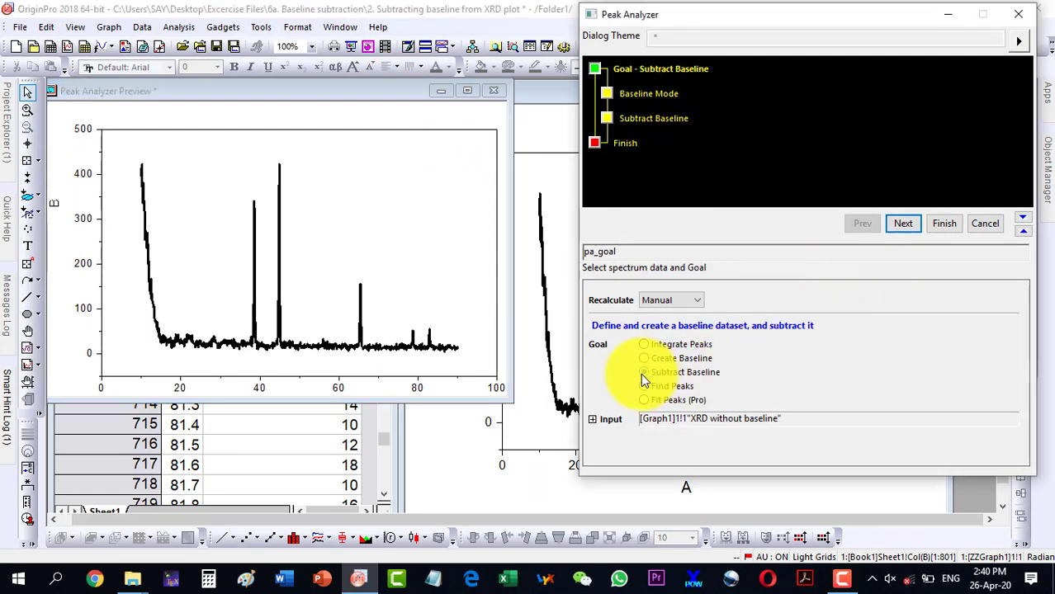
Step: Set Baseline Mode to User Defined and advance to the Create Baseline step
click(902, 224)
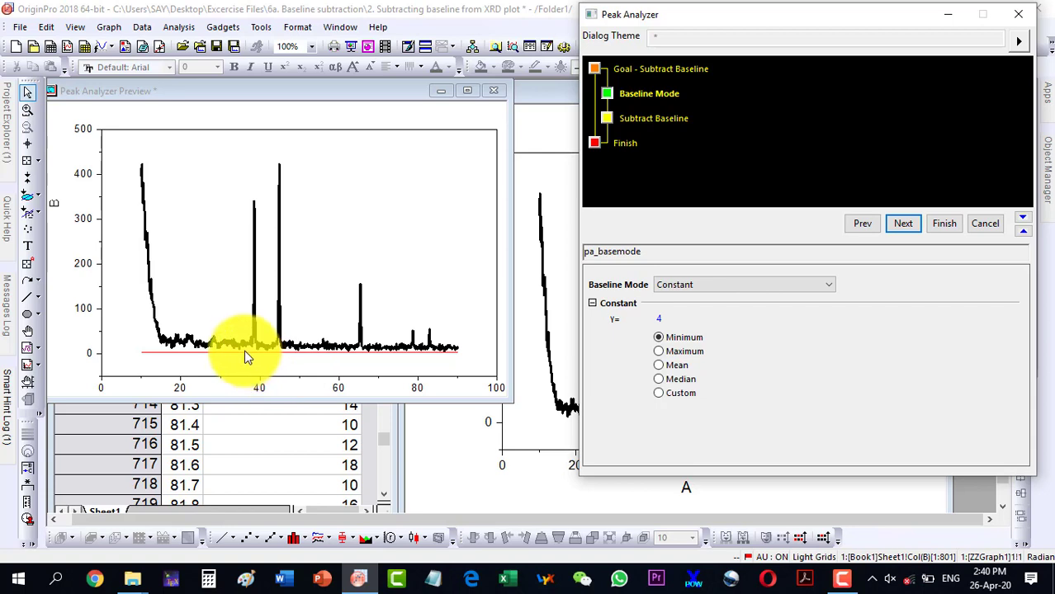
click(674, 289)
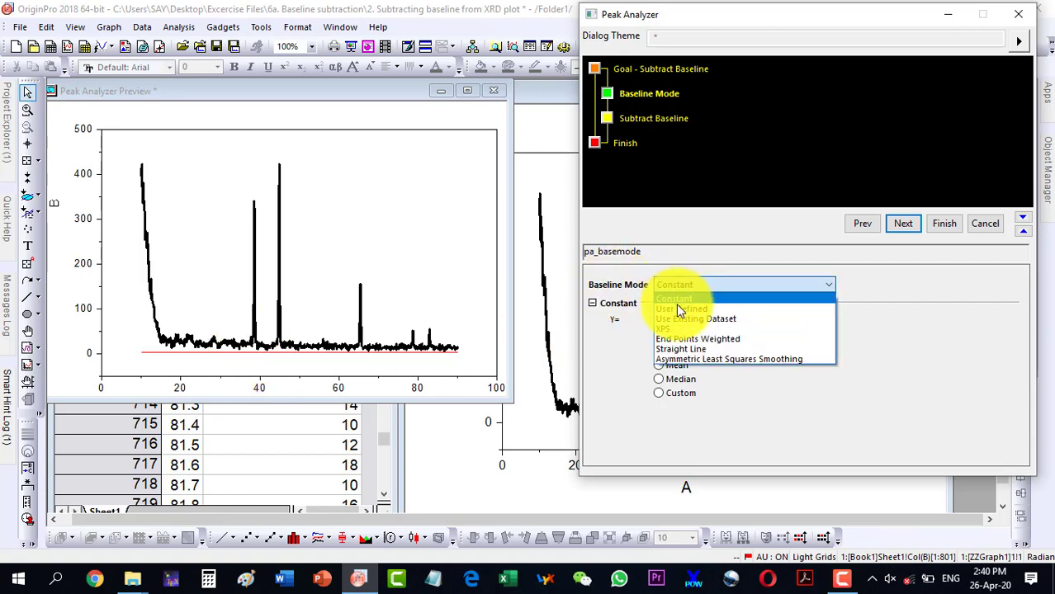
click(674, 308)
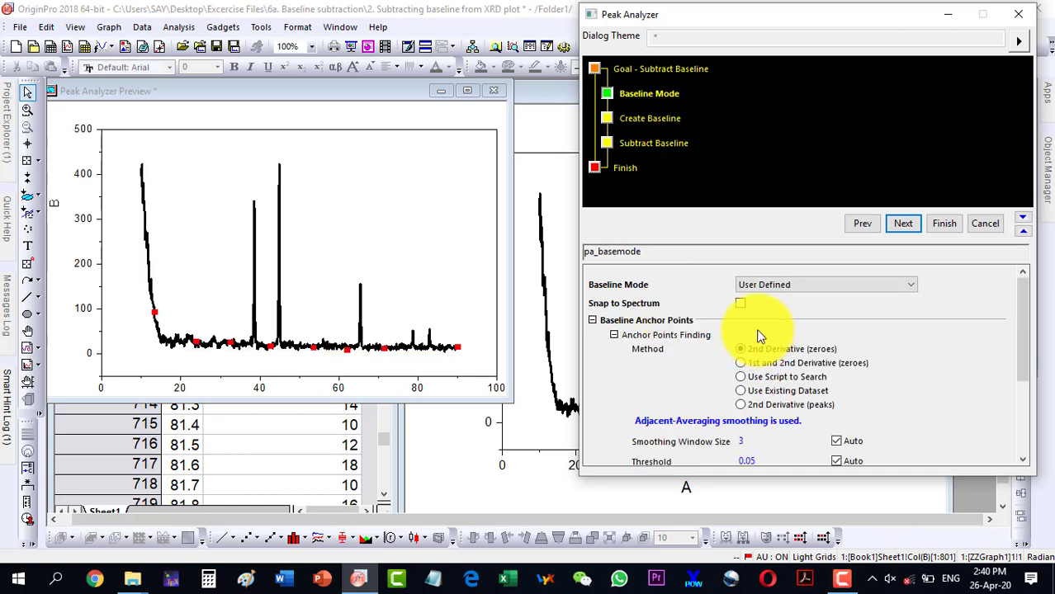
scroll(817, 351, down, 3)
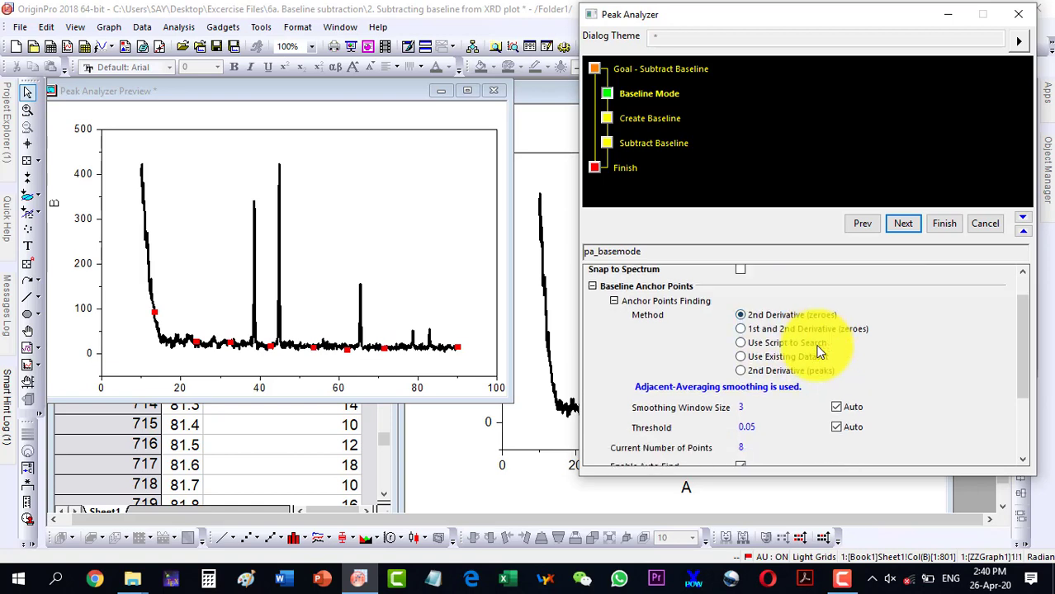
scroll(817, 351, down, 1)
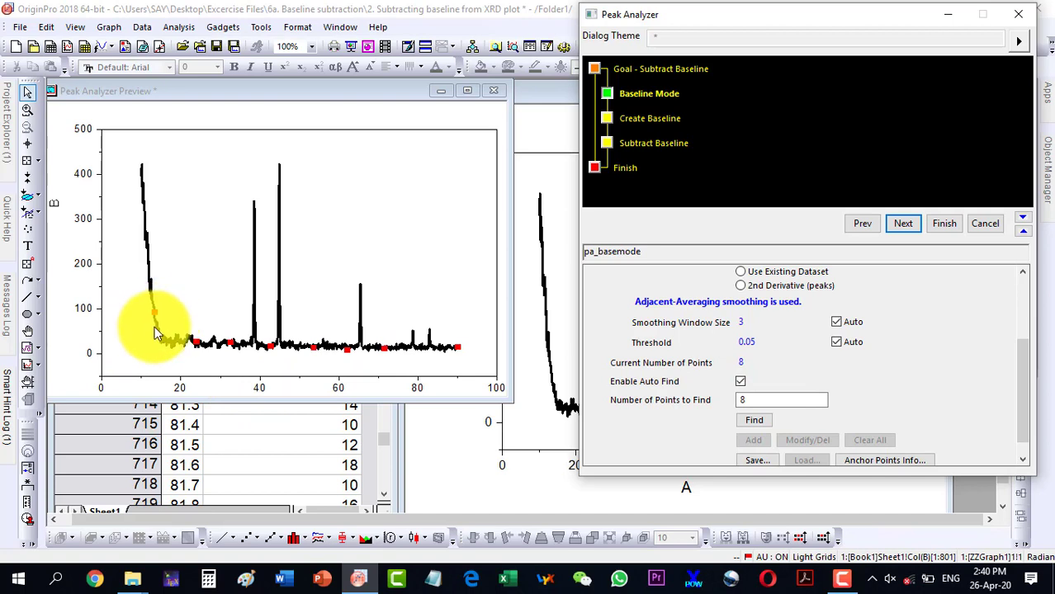
scroll(792, 377, up, 3)
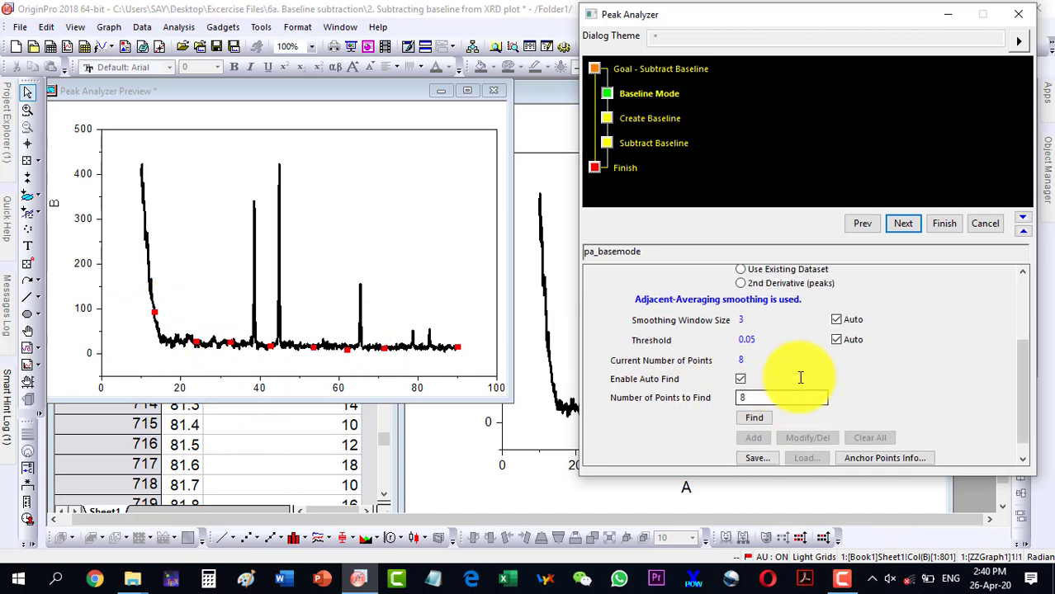
click(900, 229)
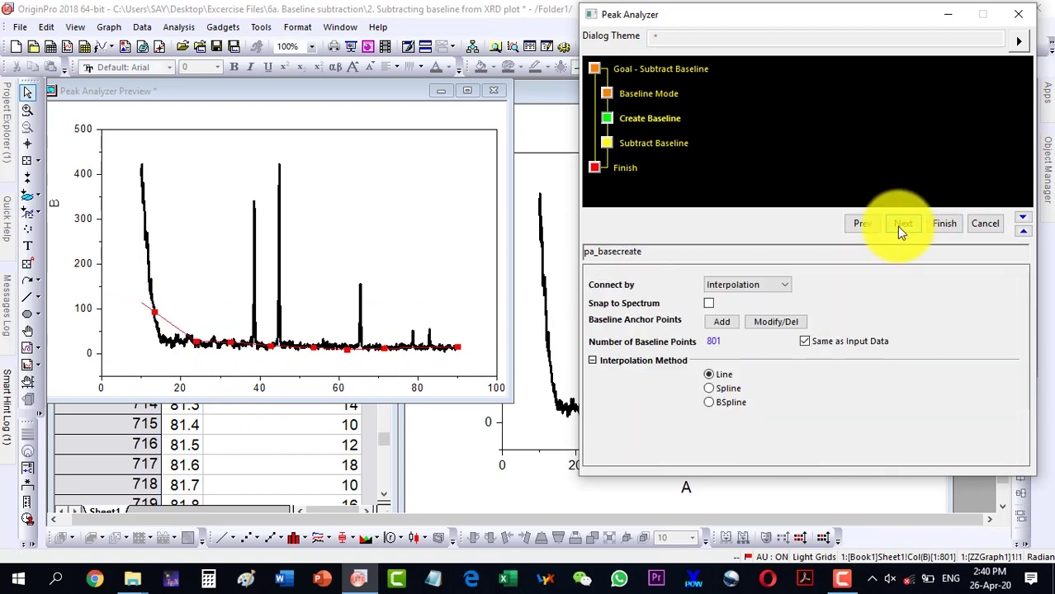
Step: Add a baseline anchor near A = 24, then finish the subtraction into Book1
click(762, 317)
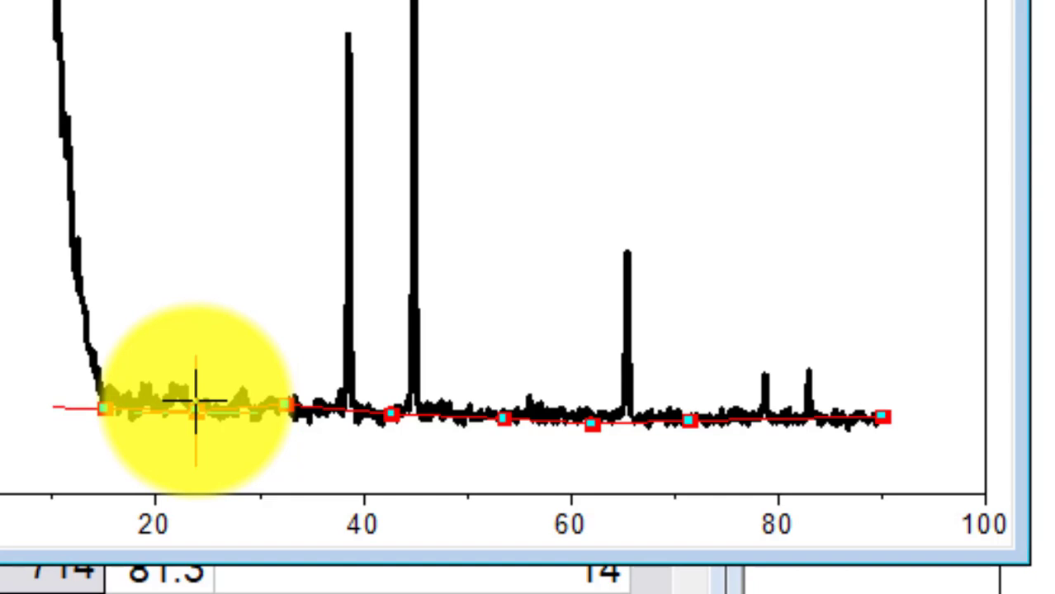
click(195, 404)
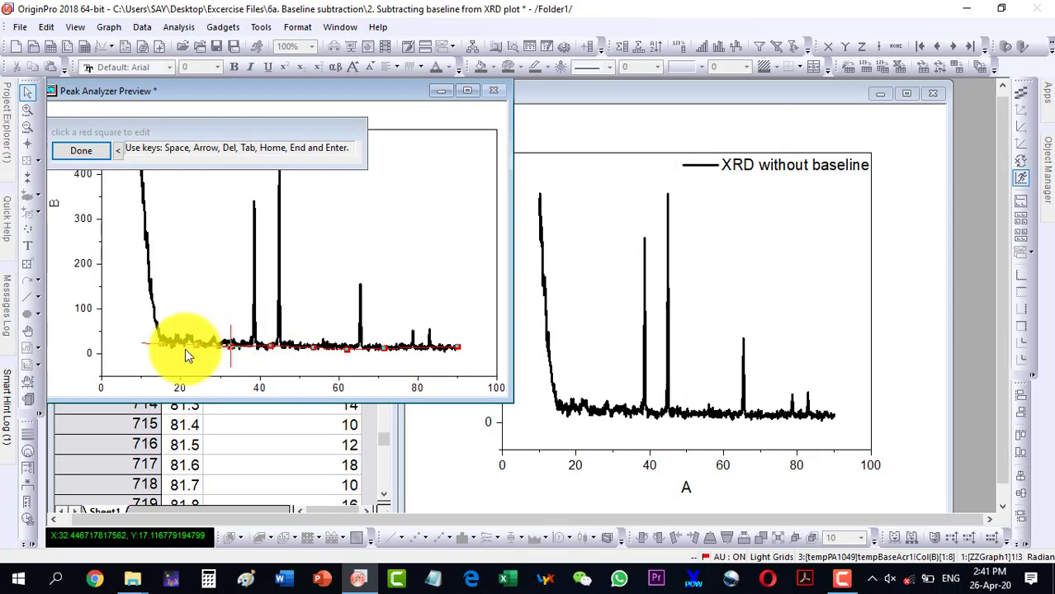
click(85, 153)
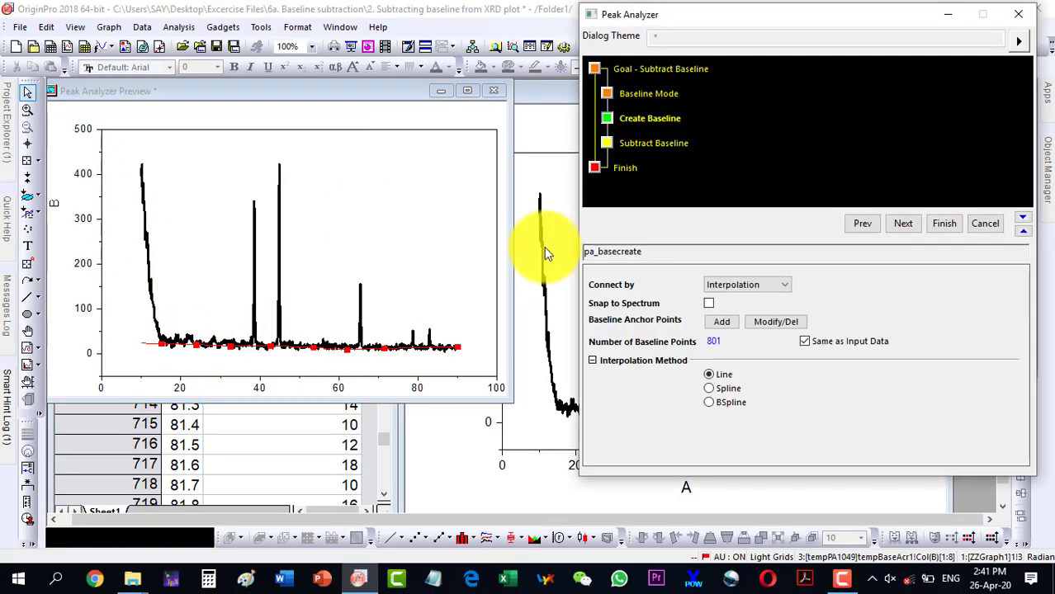
click(941, 224)
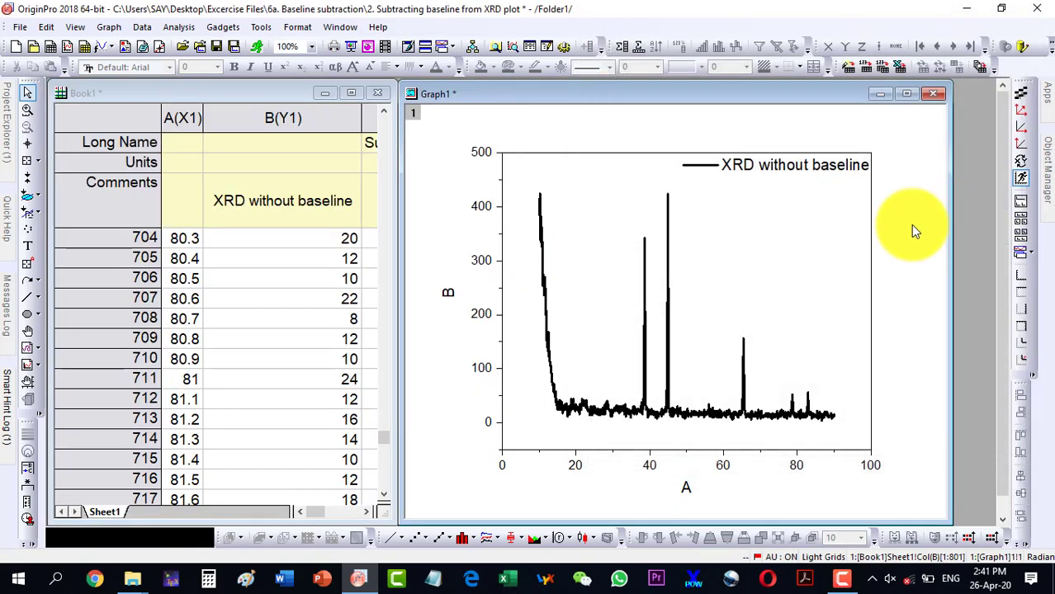
Step: Copy column B's comment into column D and edit it to 'XRD with baseline'
drag(396, 212, 883, 209)
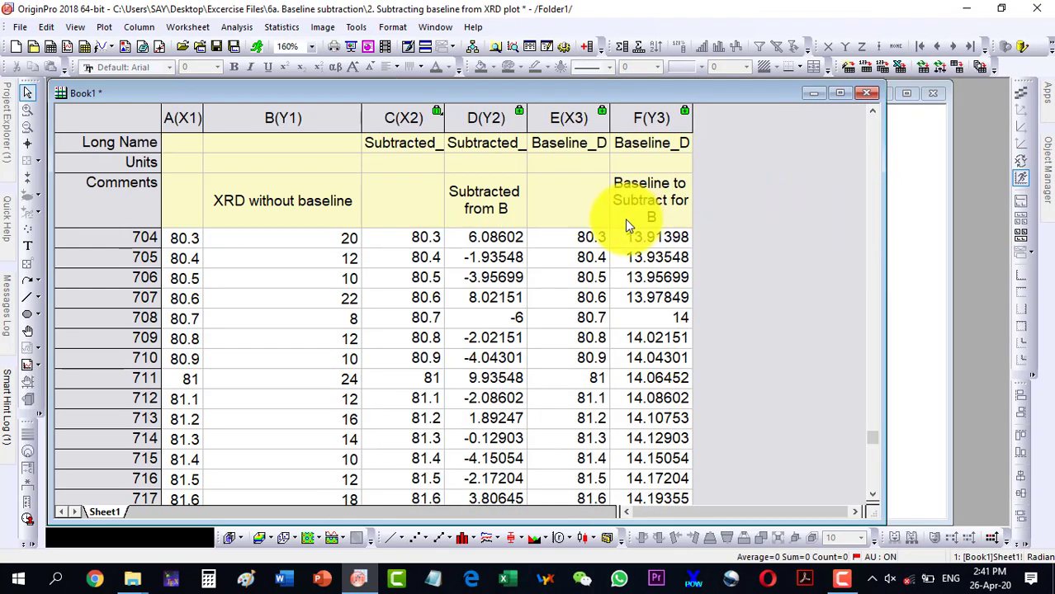
click(266, 205)
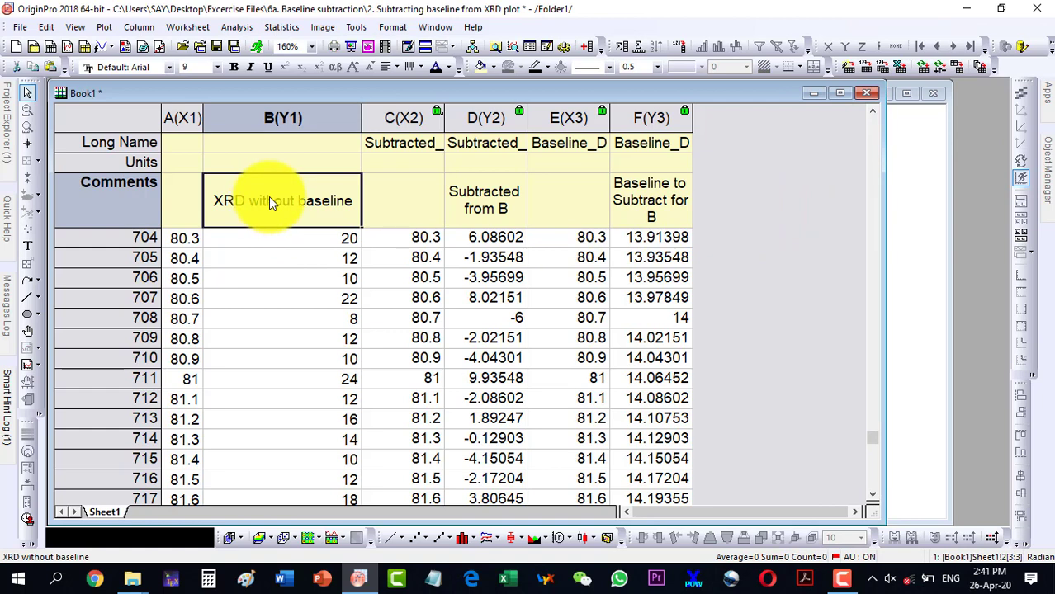
click(499, 210)
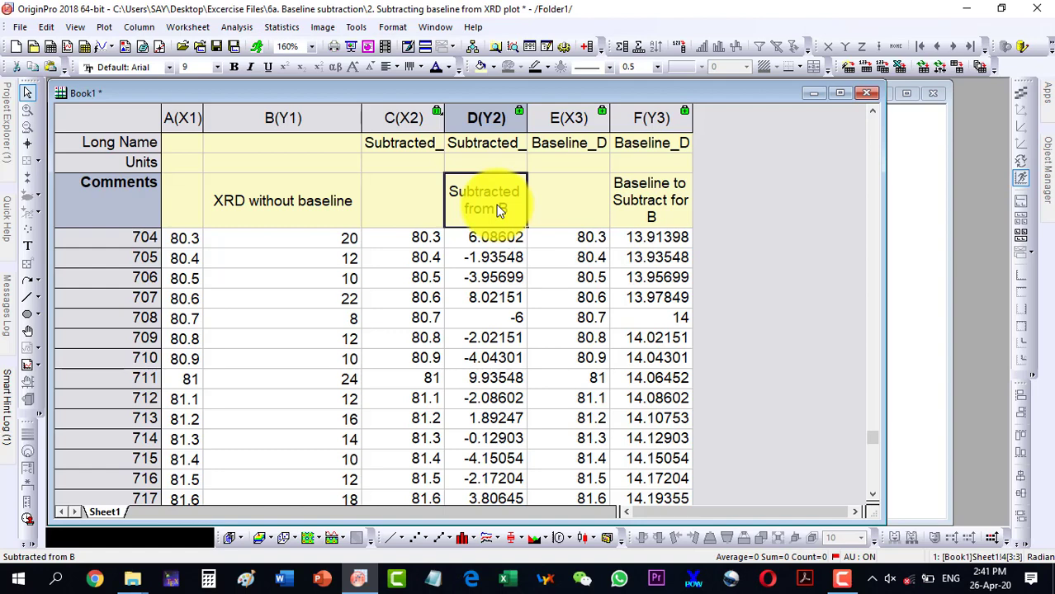
text(XRD without baseline)
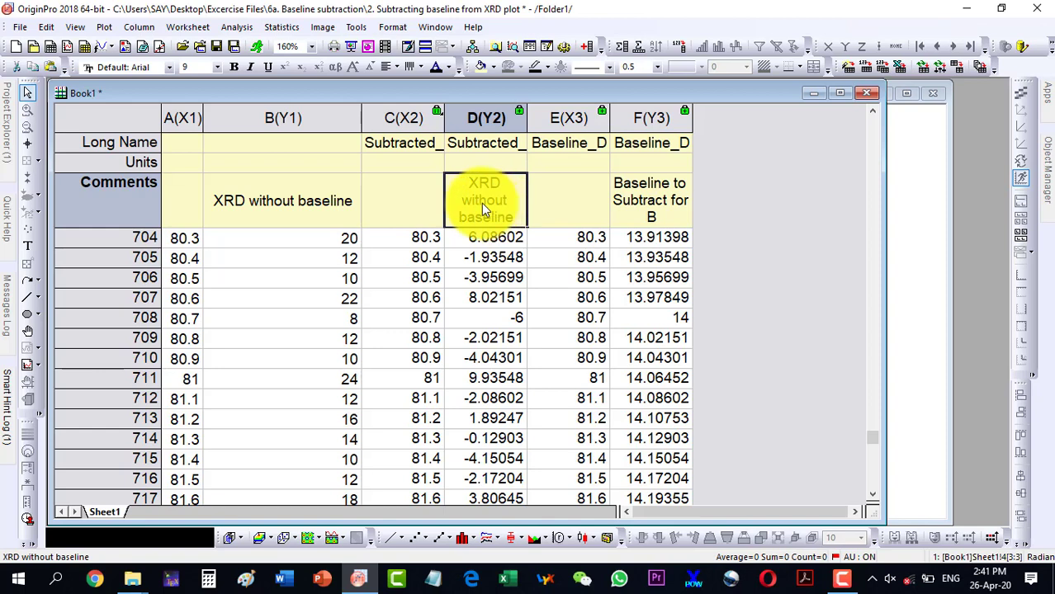
double_click(483, 203)
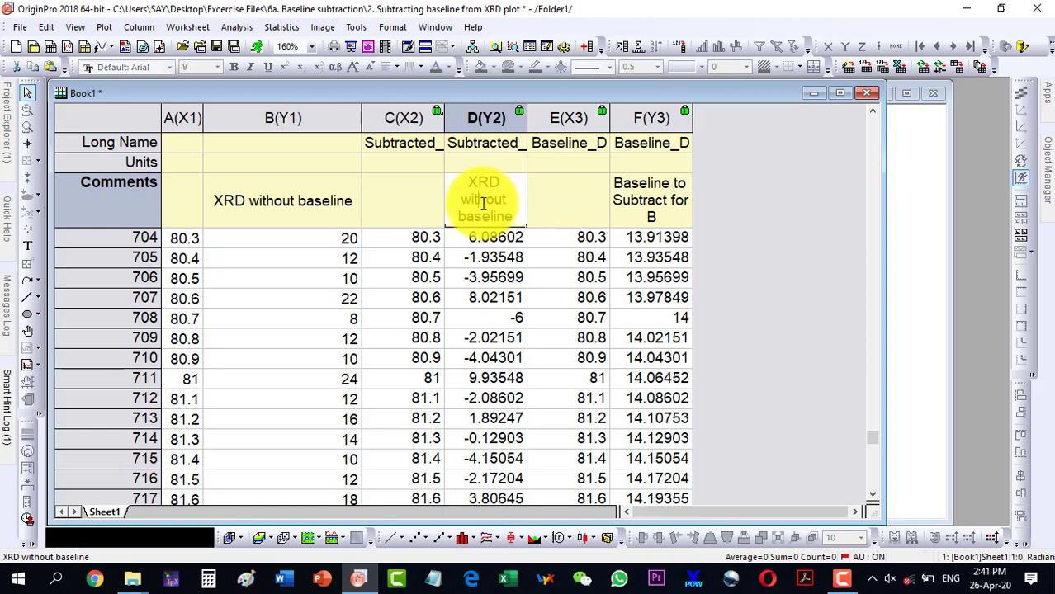
key(Delete)
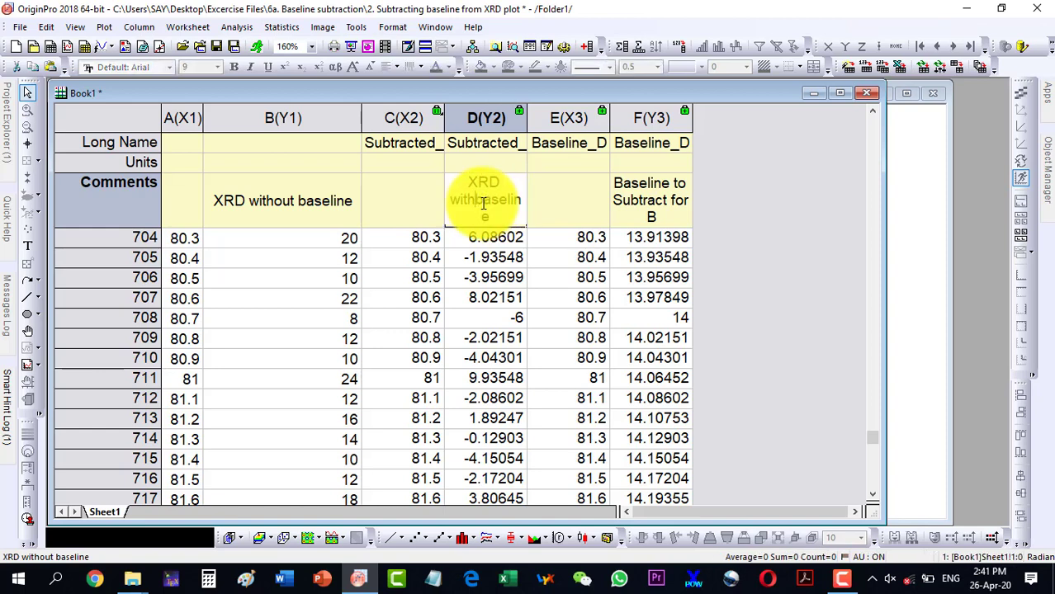
click(488, 278)
Step: Plot columns A–D as a line graph and maximize the new Graph2 window
drag(200, 120, 487, 119)
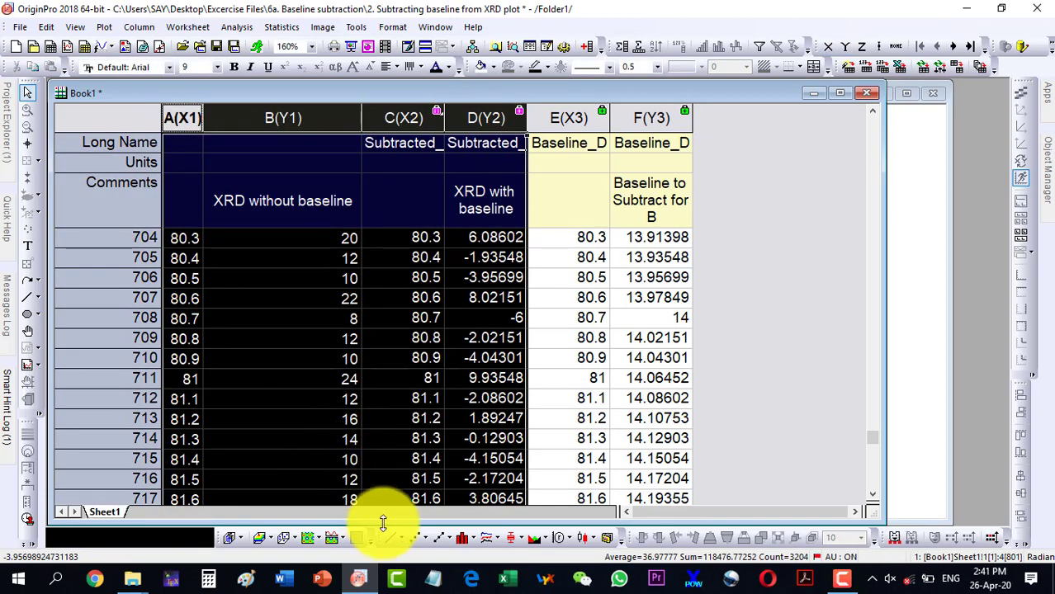
click(389, 537)
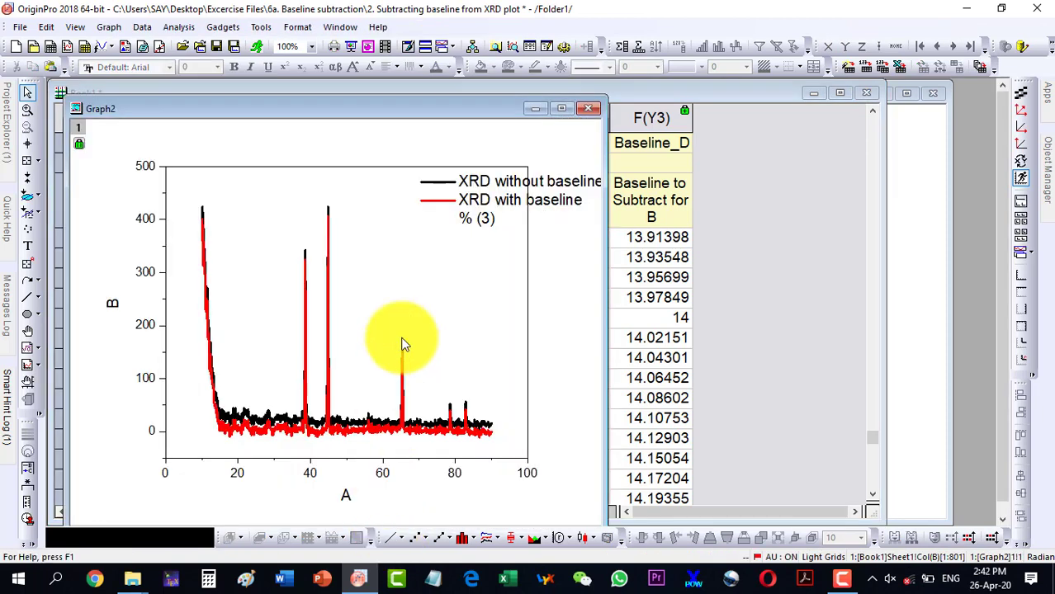
click(560, 109)
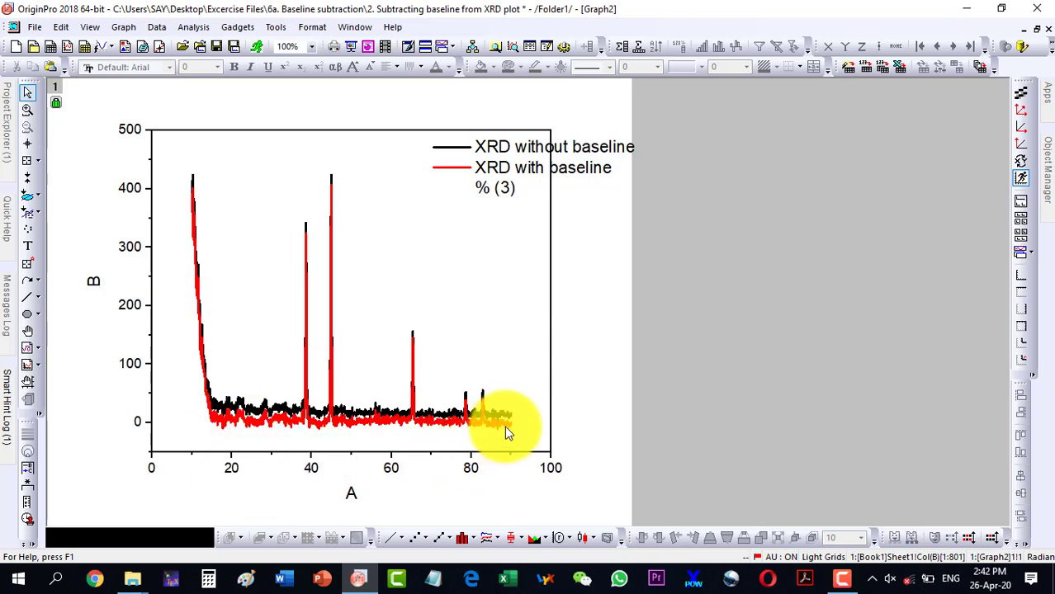
click(231, 464)
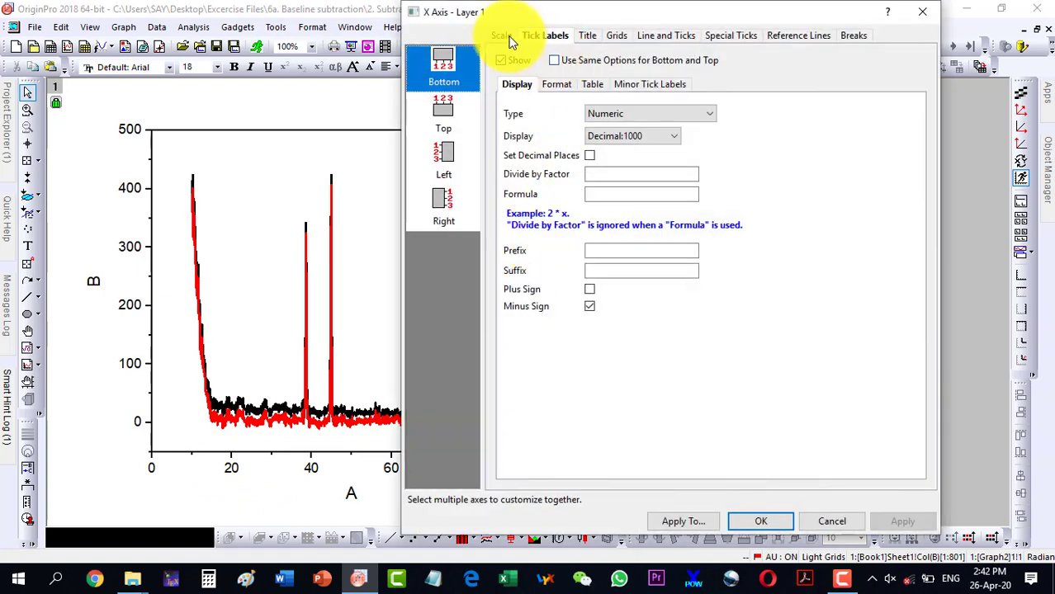
Step: Set the x axis scale from 20 to 90
click(505, 36)
double_click(590, 64)
text(20)
double_click(591, 83)
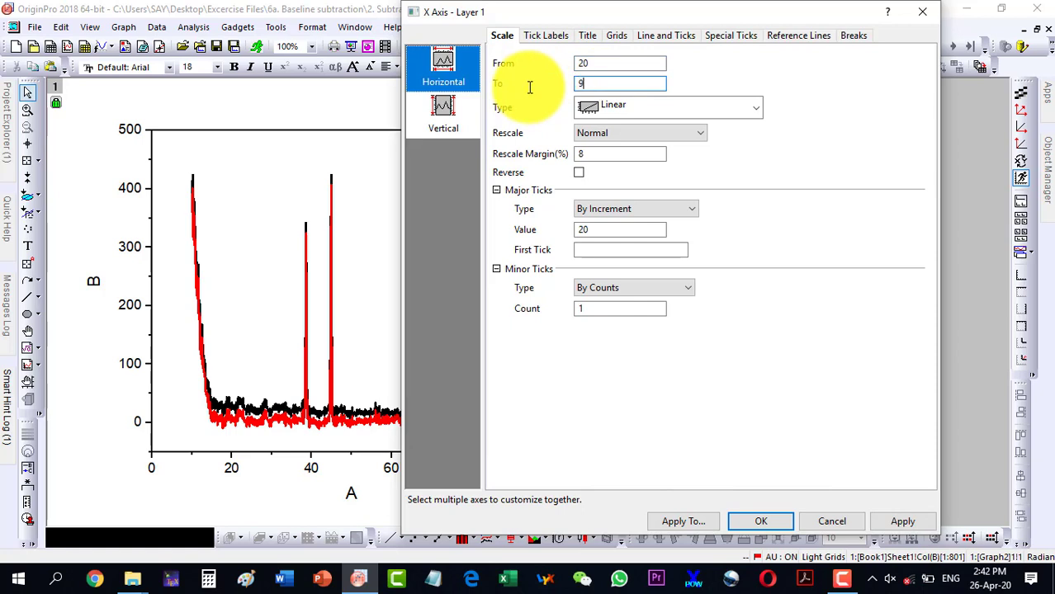
click(926, 532)
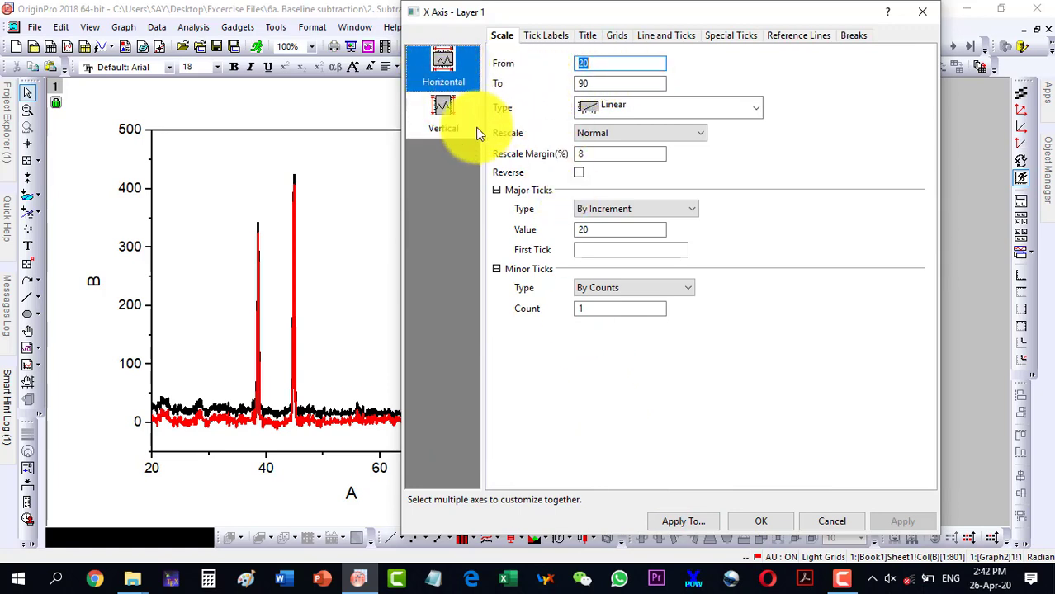
Step: Lower the y axis end value to 350 and close the axis settings
click(443, 124)
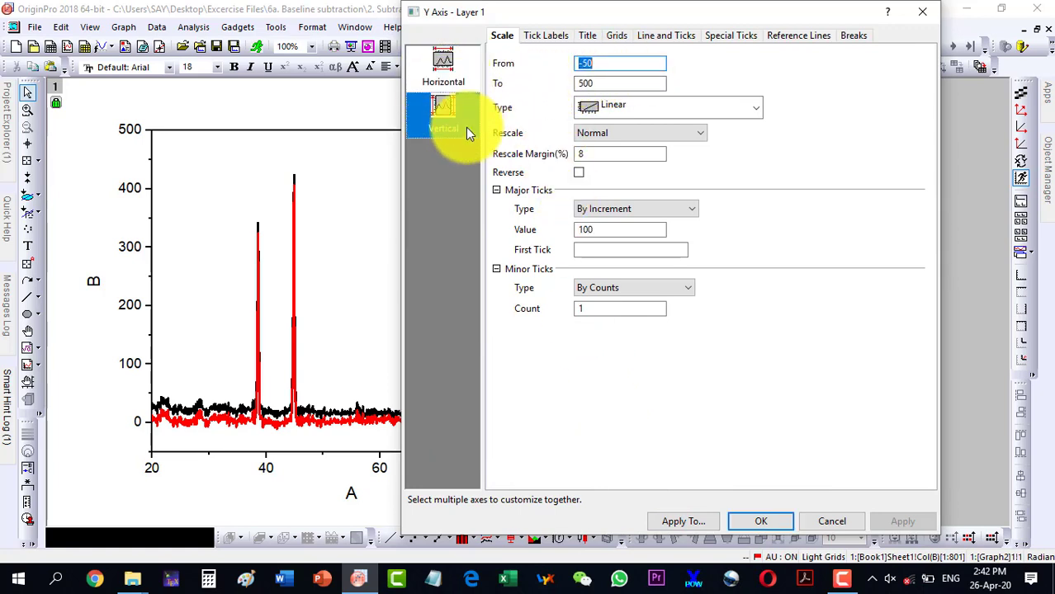
double_click(600, 82)
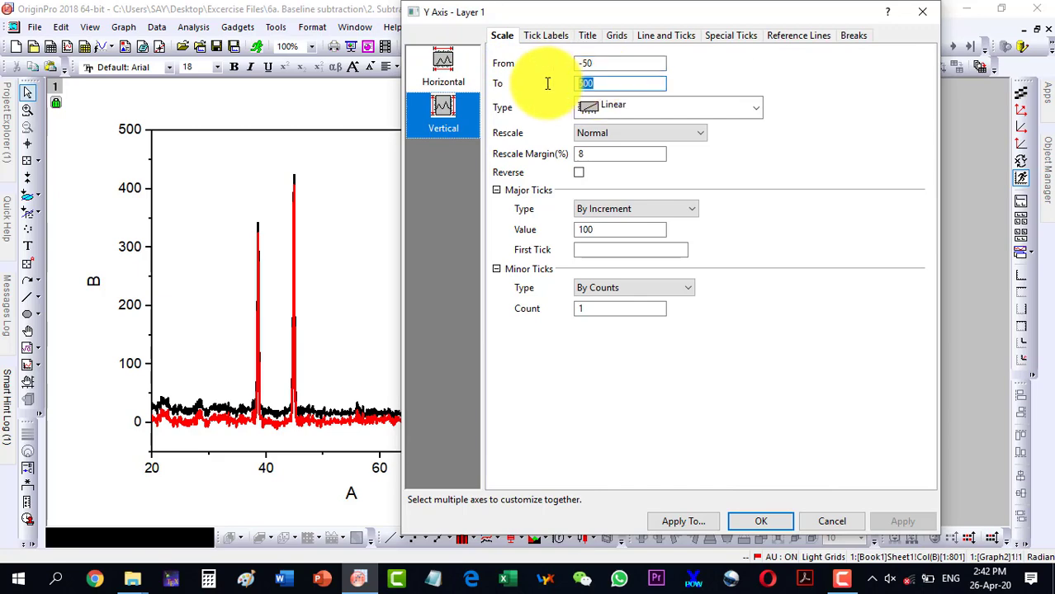
text(35)
text(0)
click(876, 517)
click(760, 522)
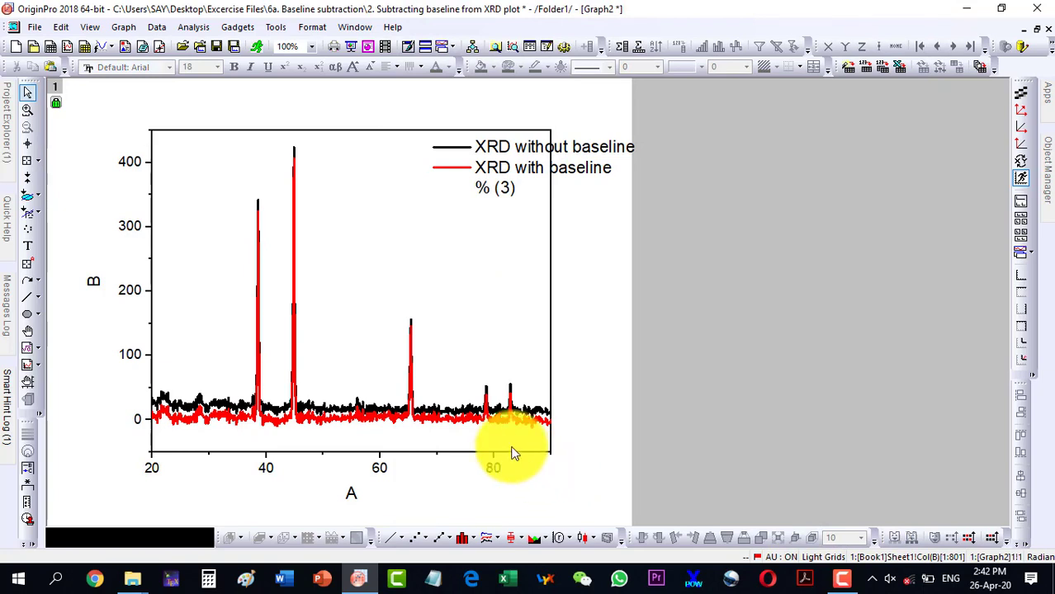
click(469, 169)
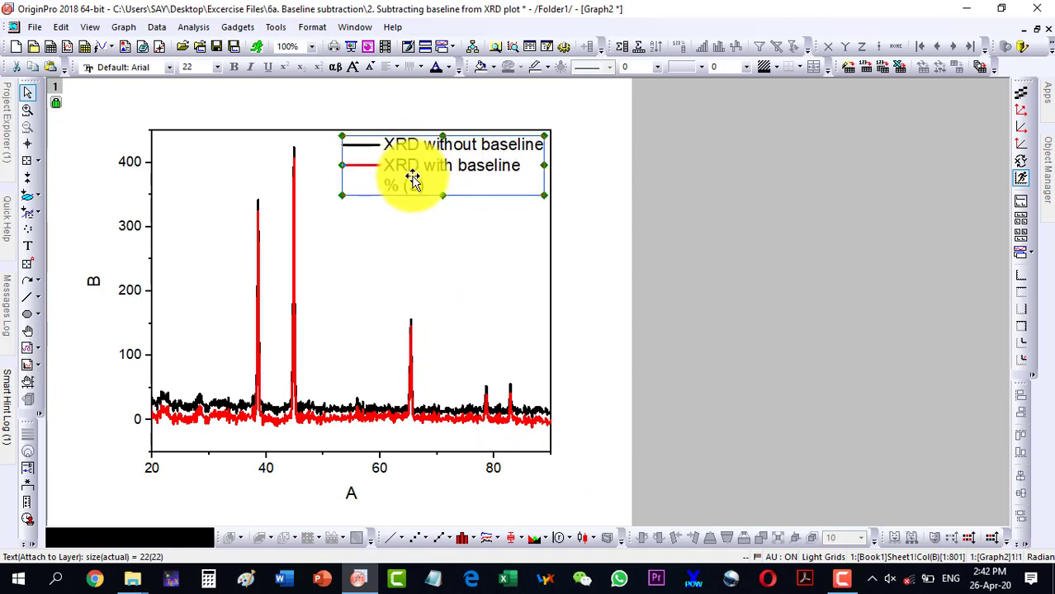
Step: Remove the third legend entry, leaving the two XRD curves, then restore Graph2's window
double_click(405, 188)
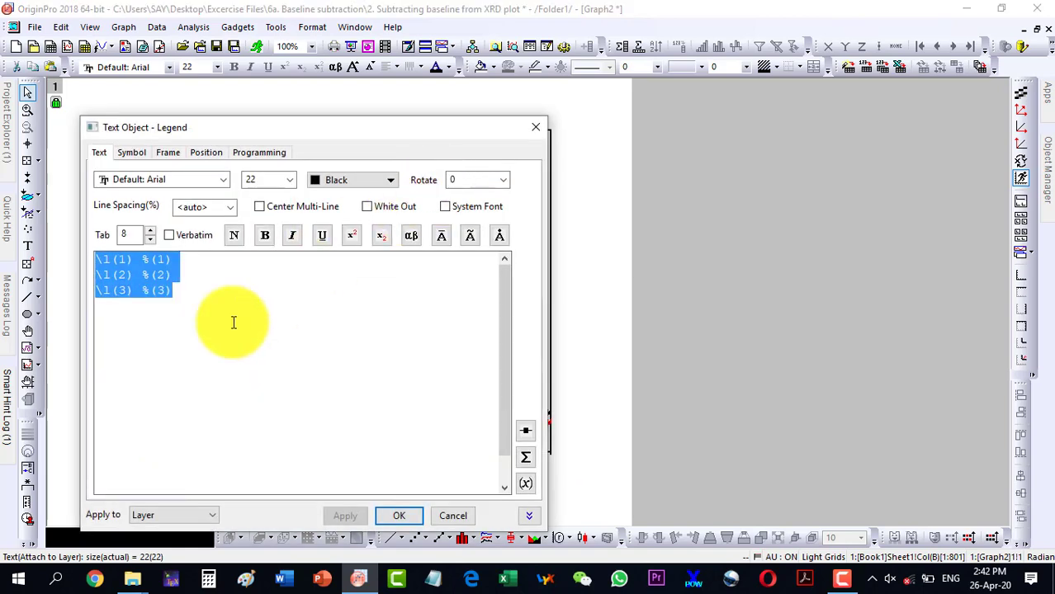
click(180, 283)
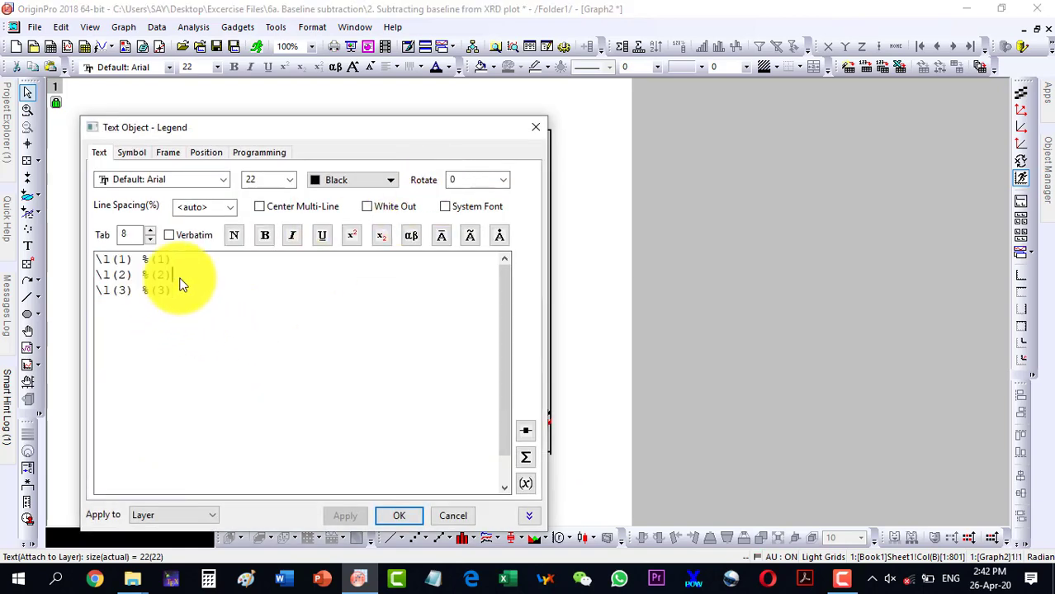
key(Delete)
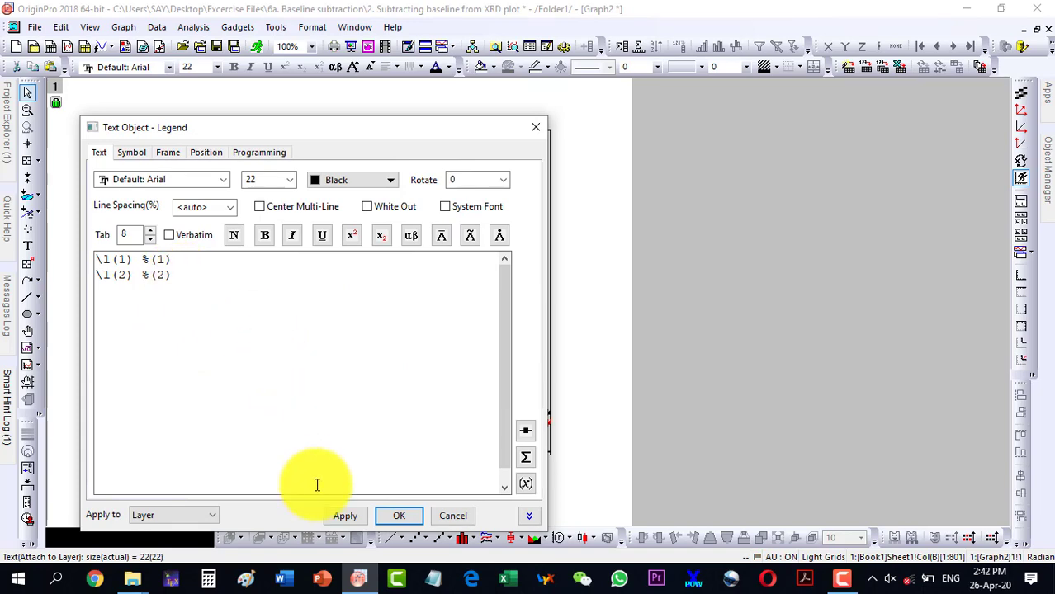
click(384, 518)
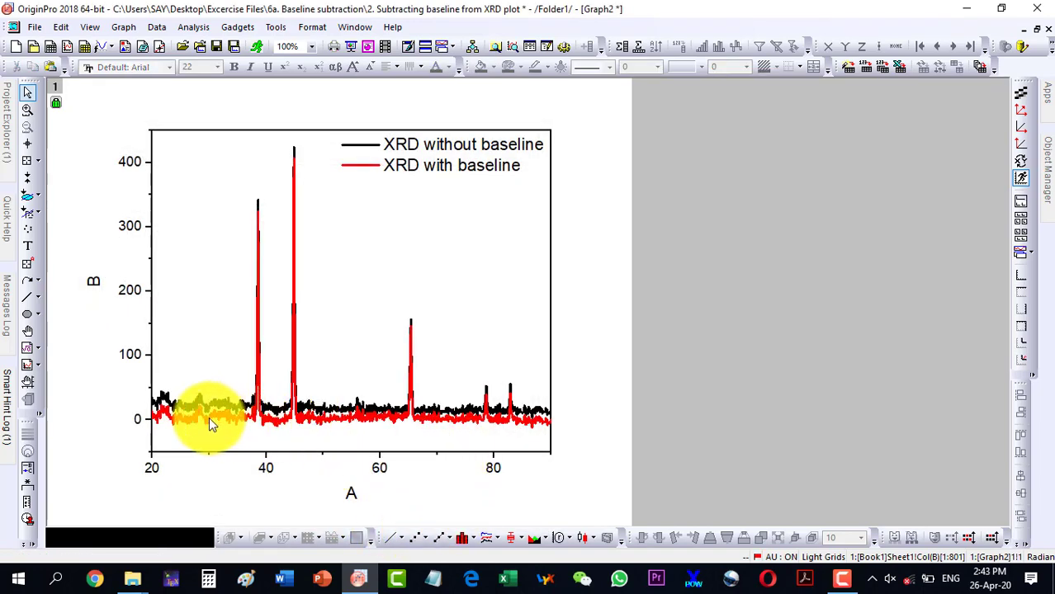
click(1036, 28)
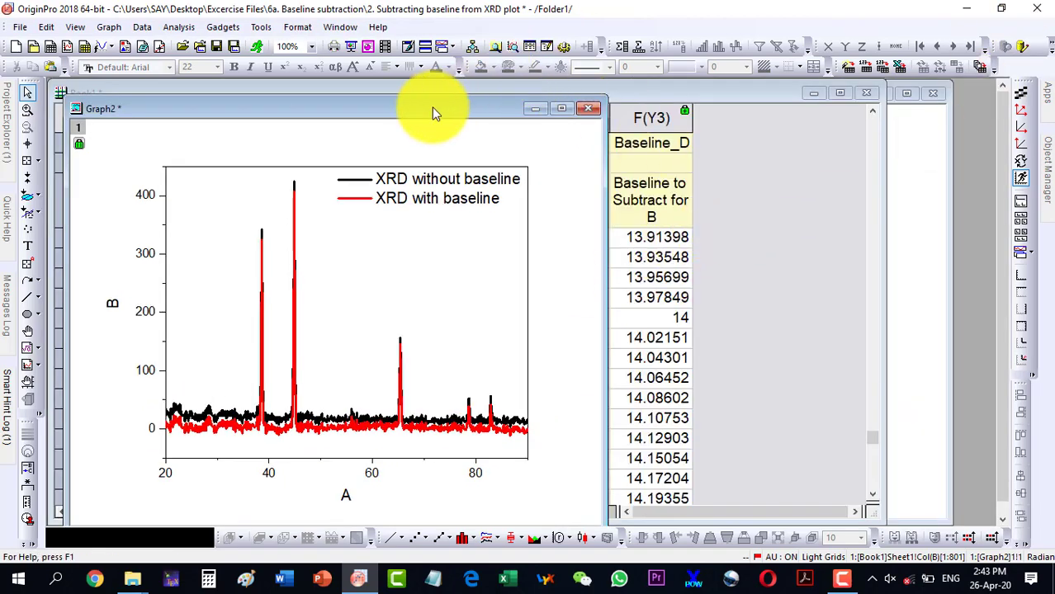
Step: Discard changes to the current project and reopen '2. Subtracting baseline from XRD plot' from File Explorer
drag(391, 111, 835, 118)
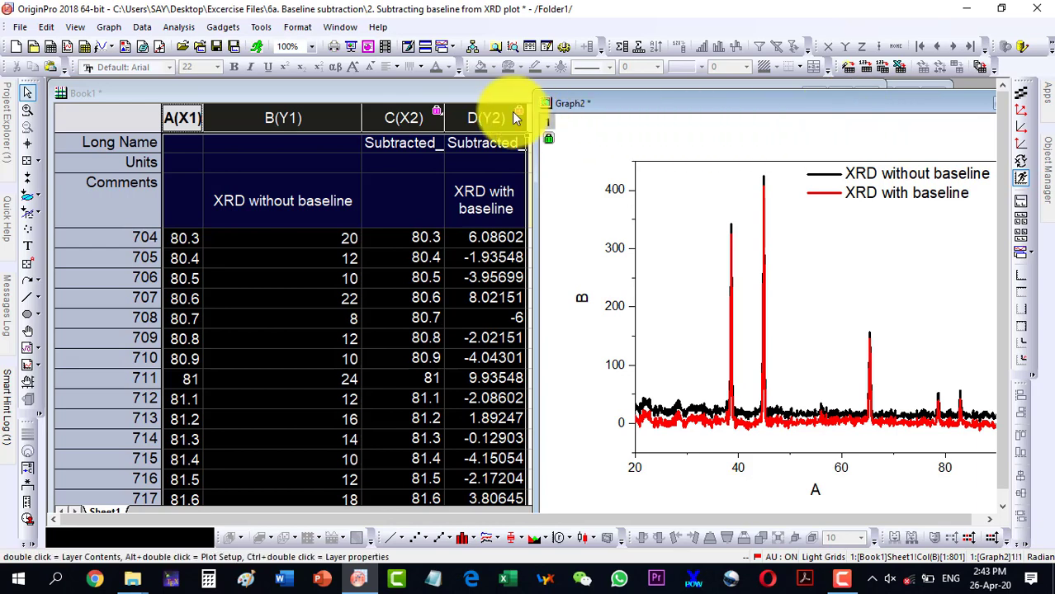
click(1036, 8)
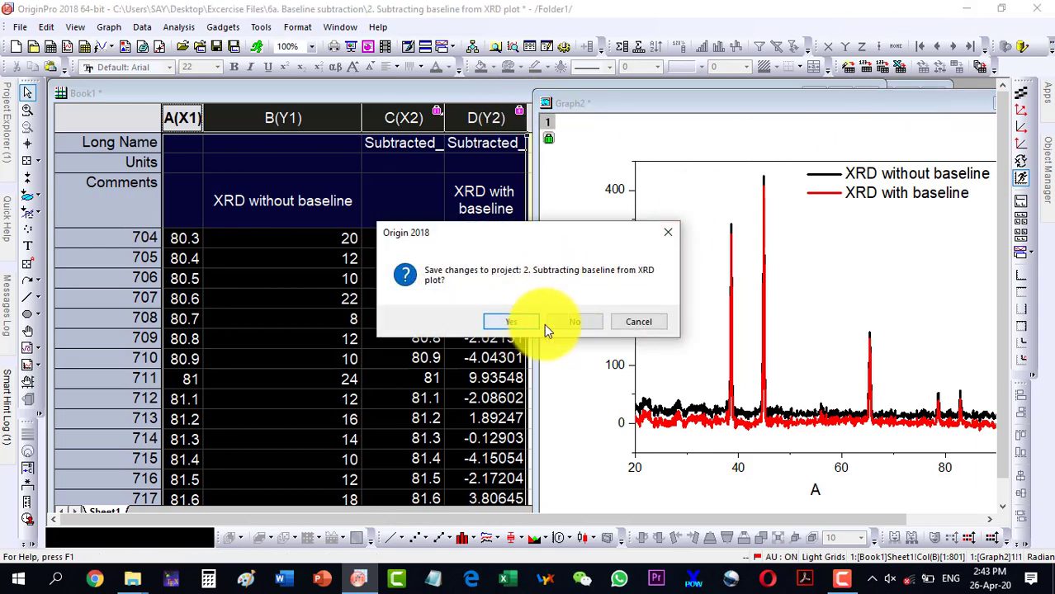
click(568, 325)
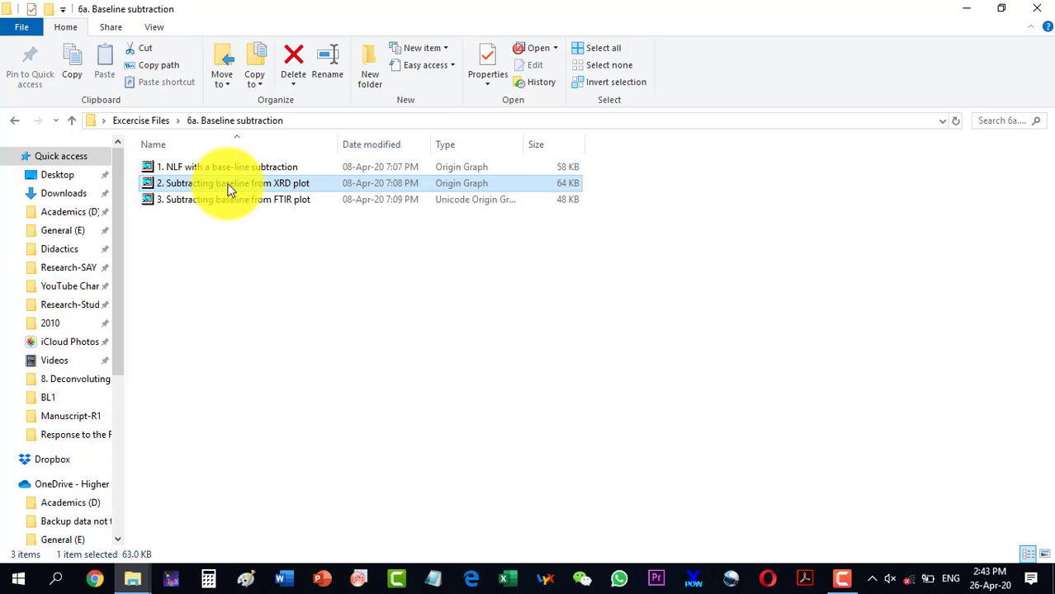
double_click(229, 189)
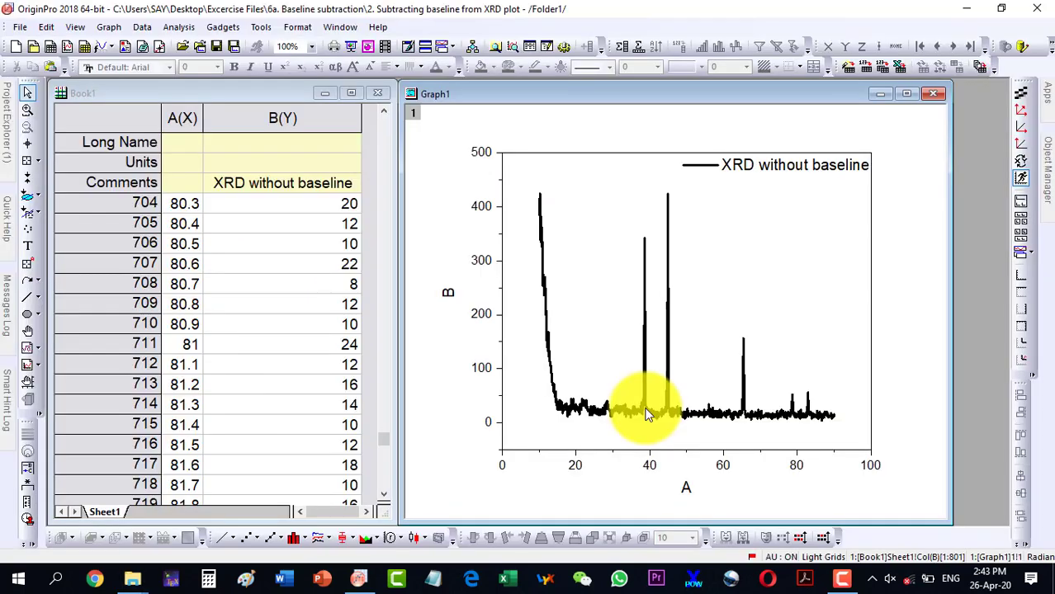
Step: Launch Peak Analyzer on the XRD data with the Subtract Baseline goal, advancing to the subtraction page
click(177, 27)
mouse_move(246, 129)
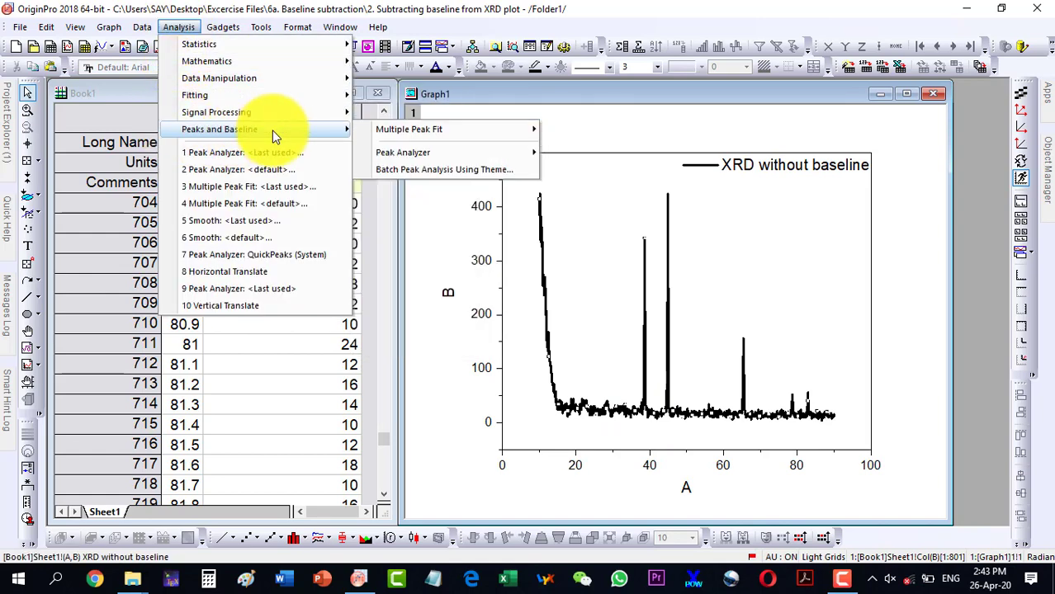
mouse_move(401, 151)
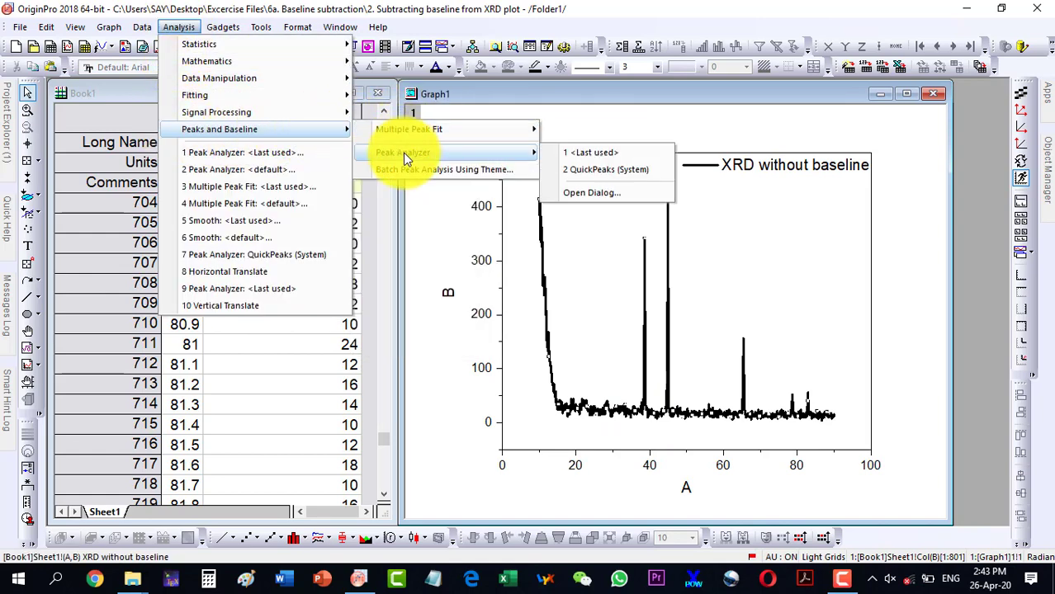
click(588, 192)
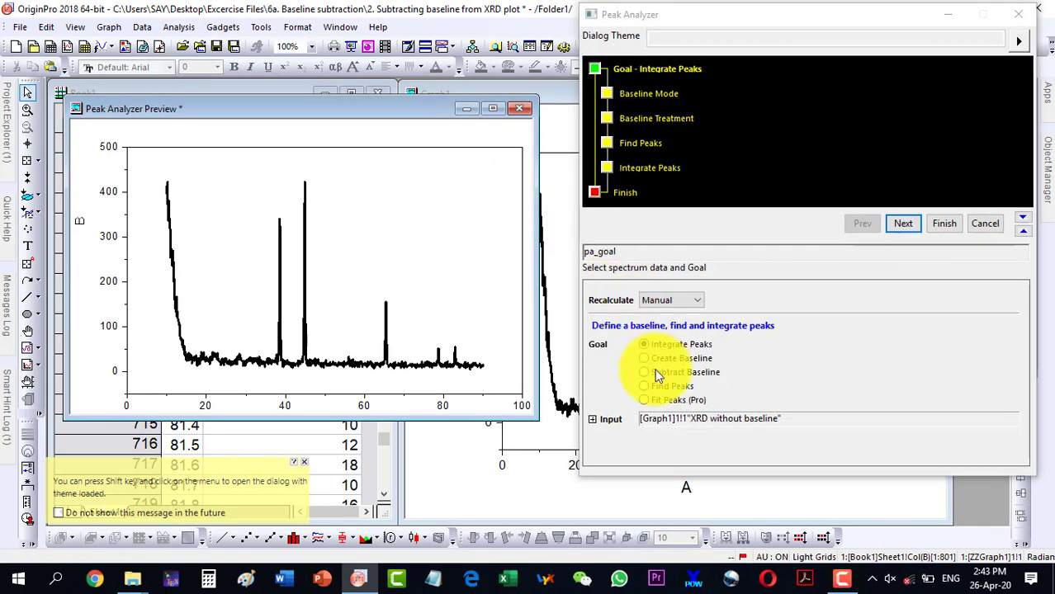
click(644, 372)
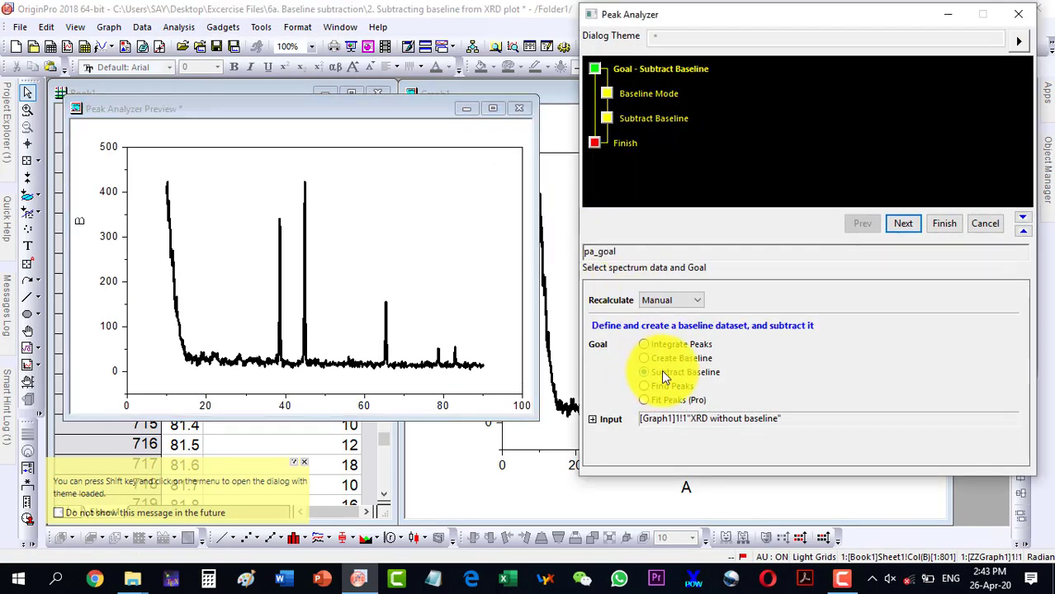
click(903, 231)
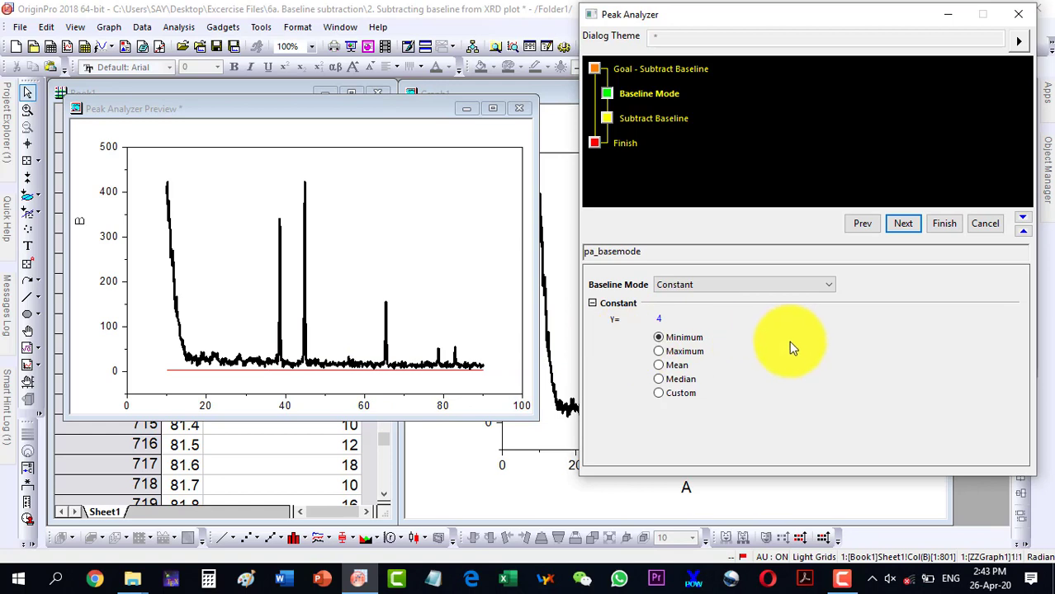
click(904, 225)
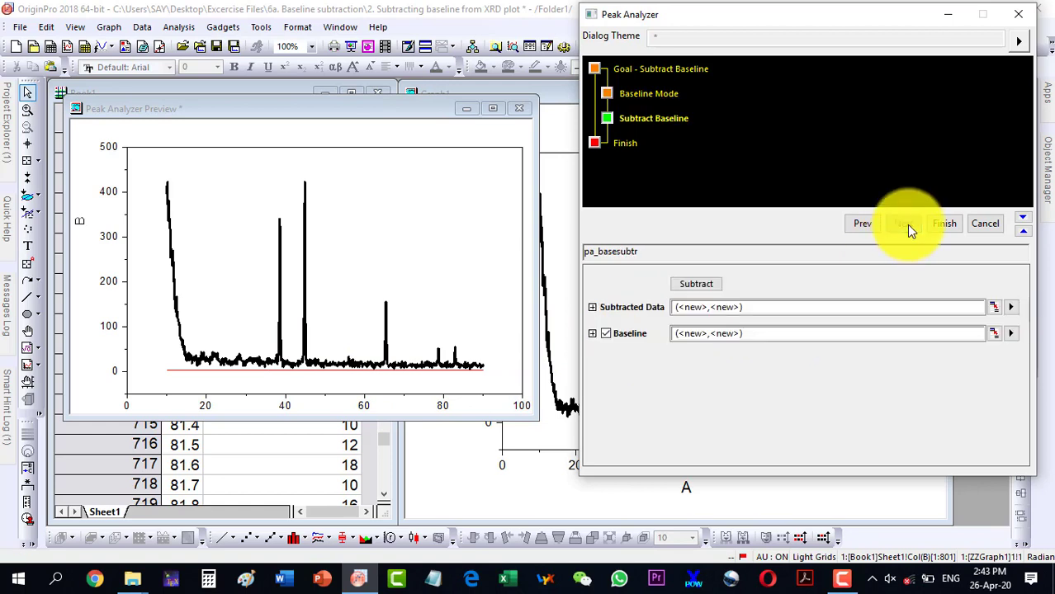
Step: Toggle the Subtract preview on and off to compare, then finish to create the subtracted column
click(695, 286)
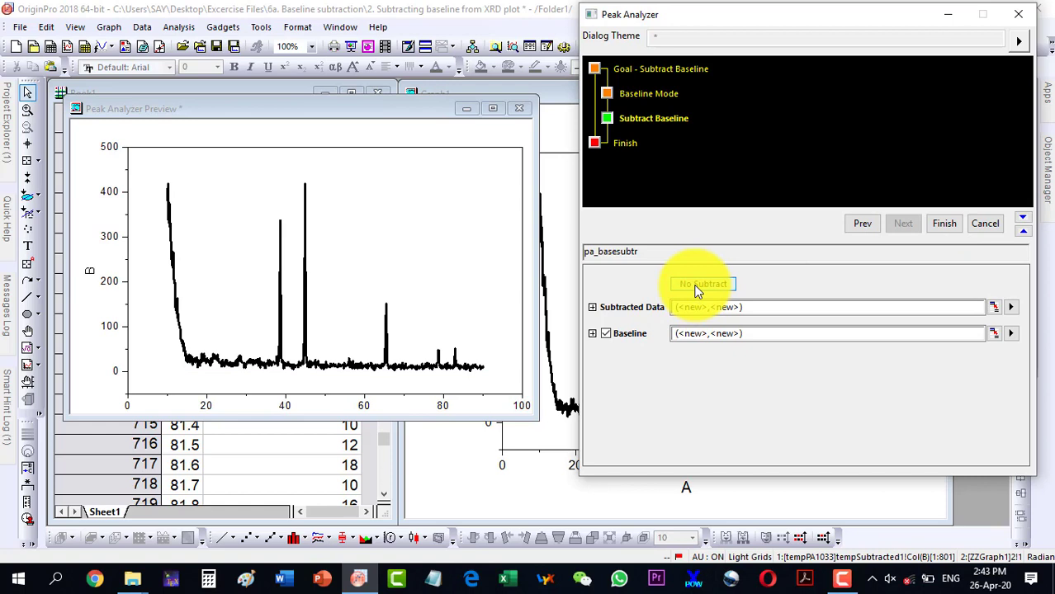
click(696, 285)
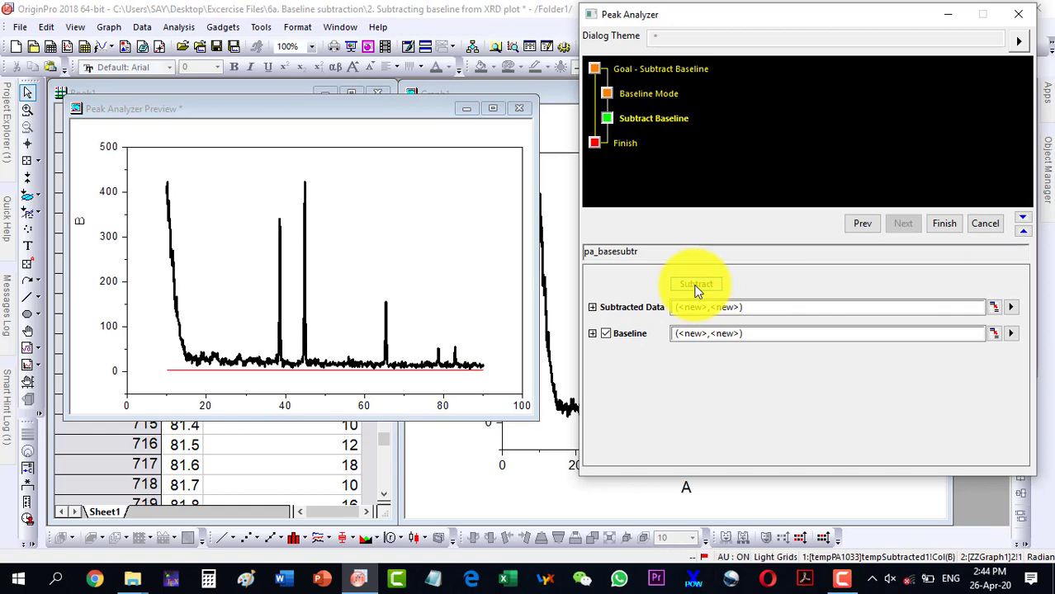
click(696, 286)
click(695, 286)
click(696, 286)
click(696, 285)
click(696, 286)
click(696, 286)
click(696, 286)
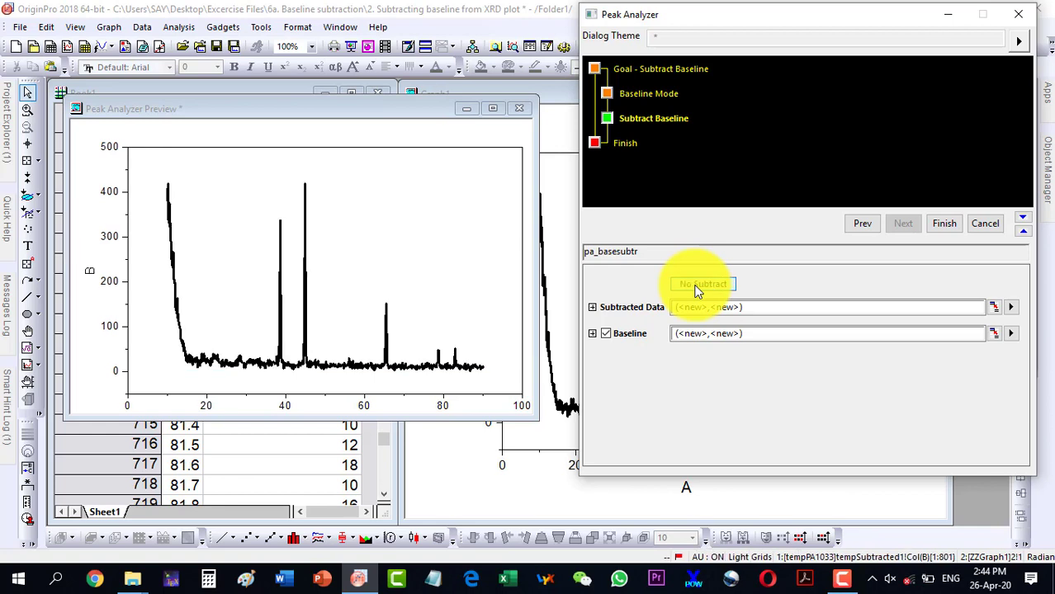
click(696, 286)
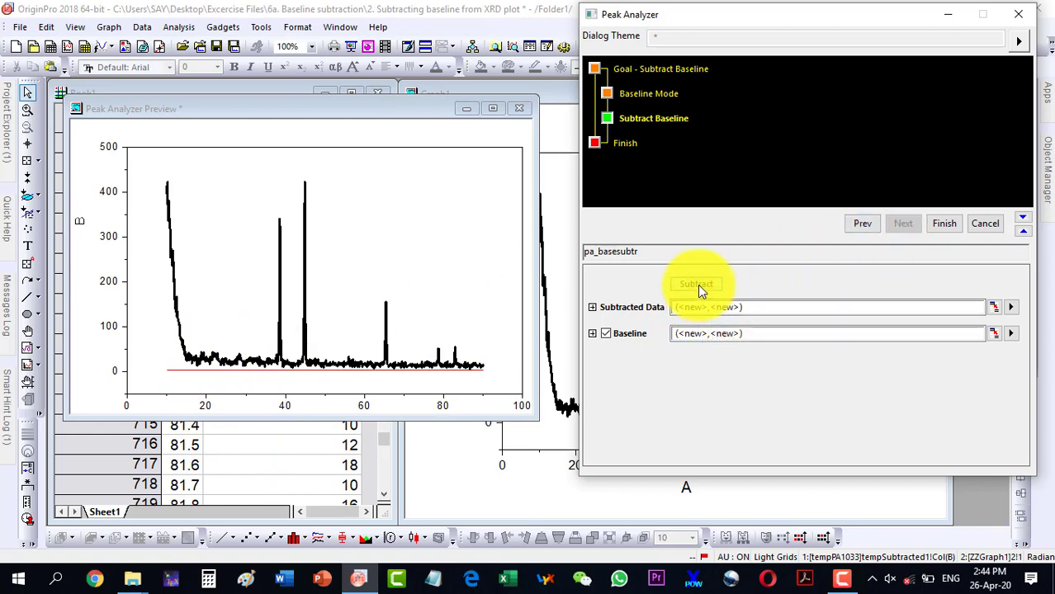
click(945, 225)
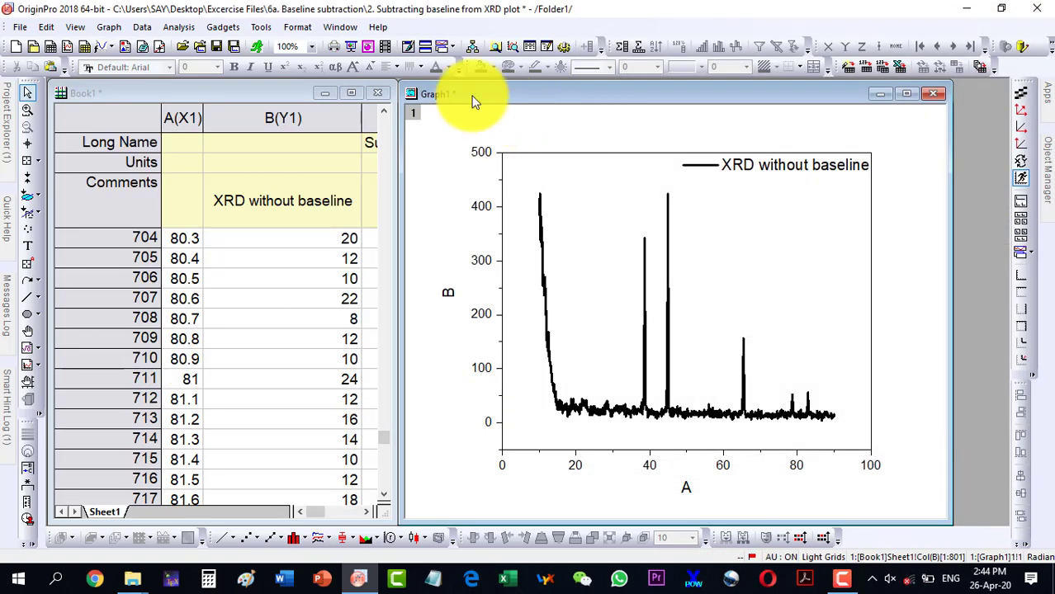
Step: Plot Book1 columns A–D as a line graph and maximize the resulting Graph2
click(287, 92)
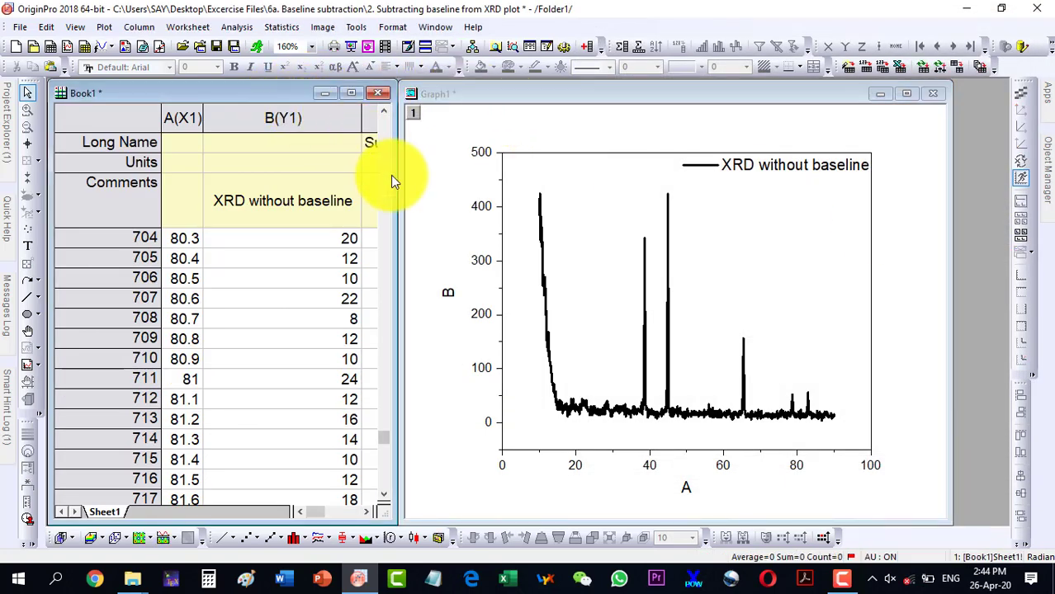
drag(393, 176, 825, 185)
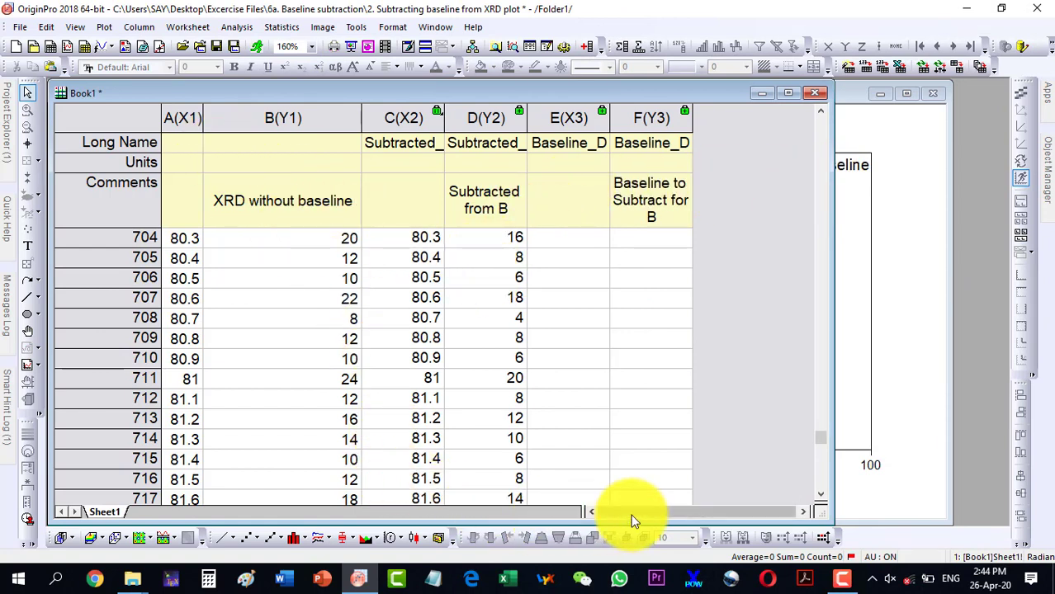
drag(183, 118, 462, 119)
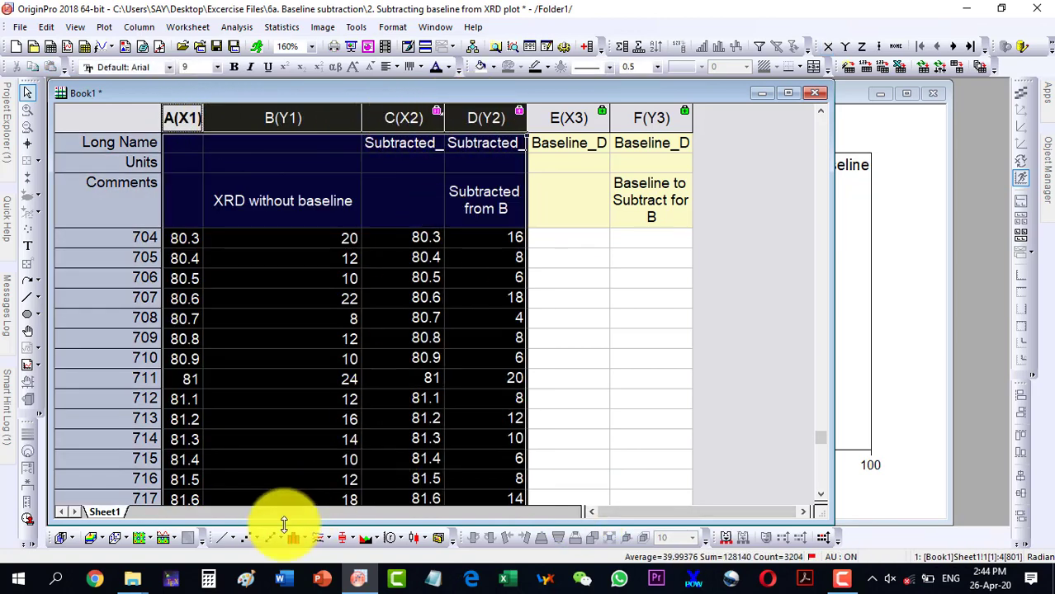
click(226, 539)
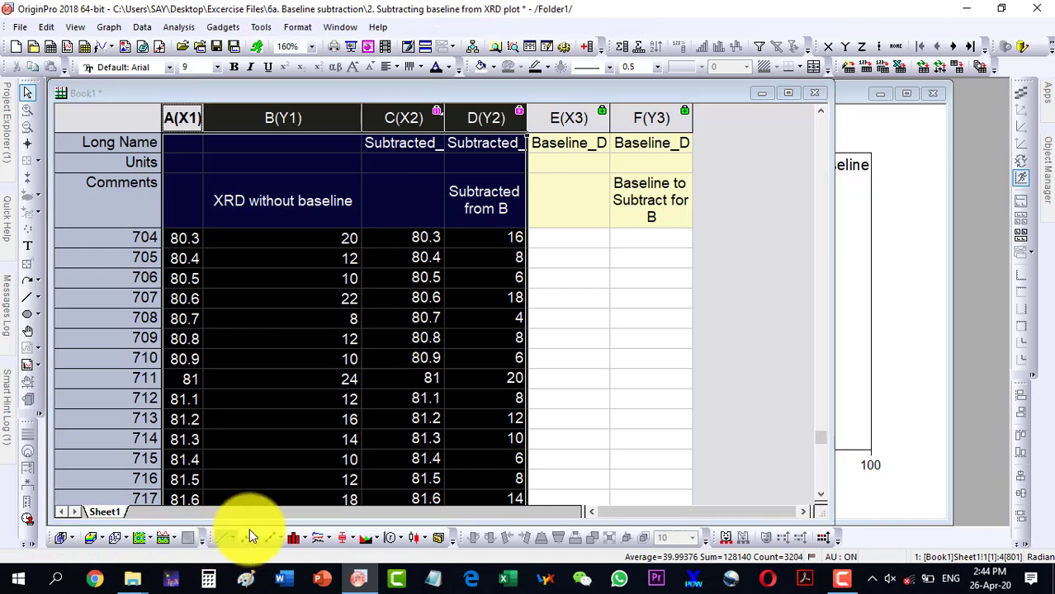
click(562, 108)
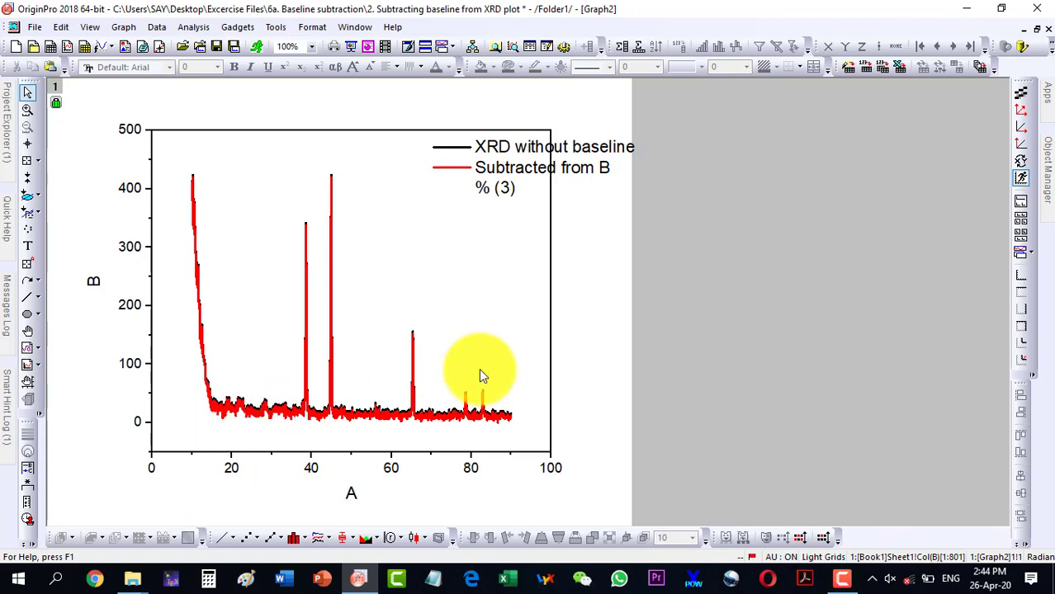
Step: Open the '3. Subtracting baseline from FTIR plot' project and select the FTIR wo BL curve
click(966, 9)
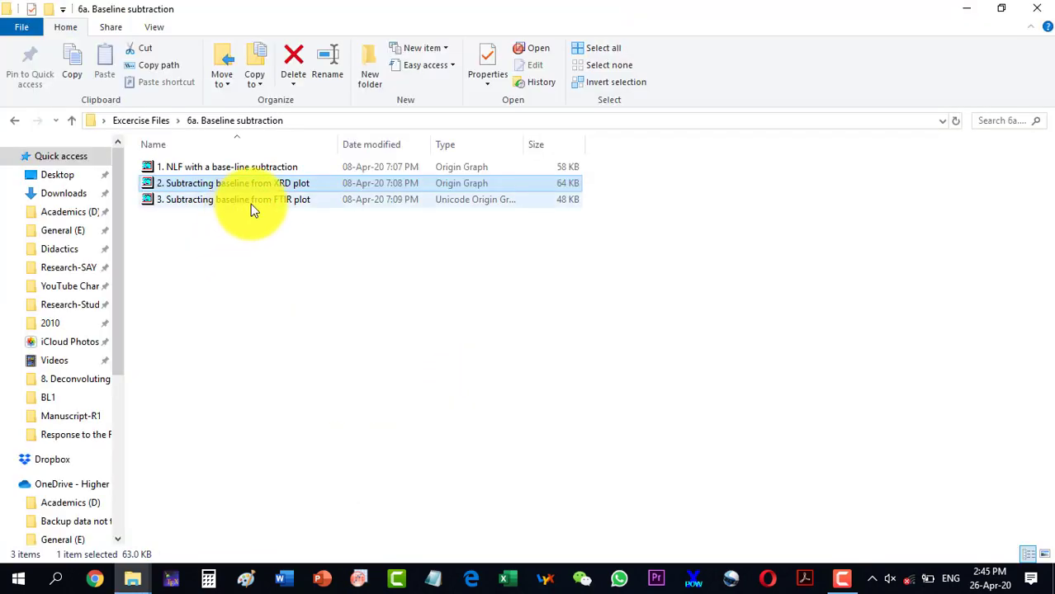
double_click(249, 202)
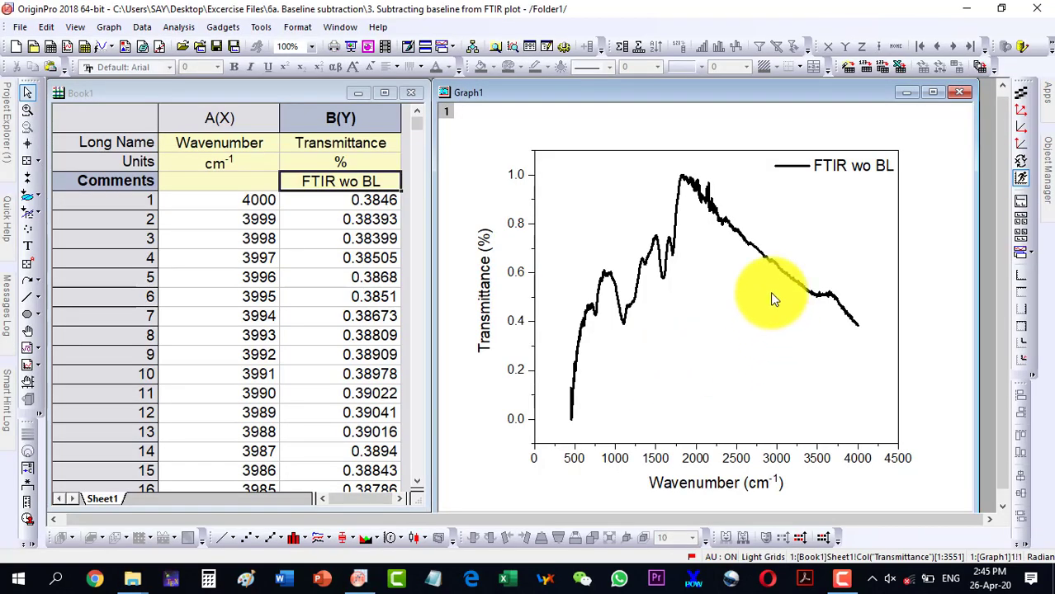
click(647, 262)
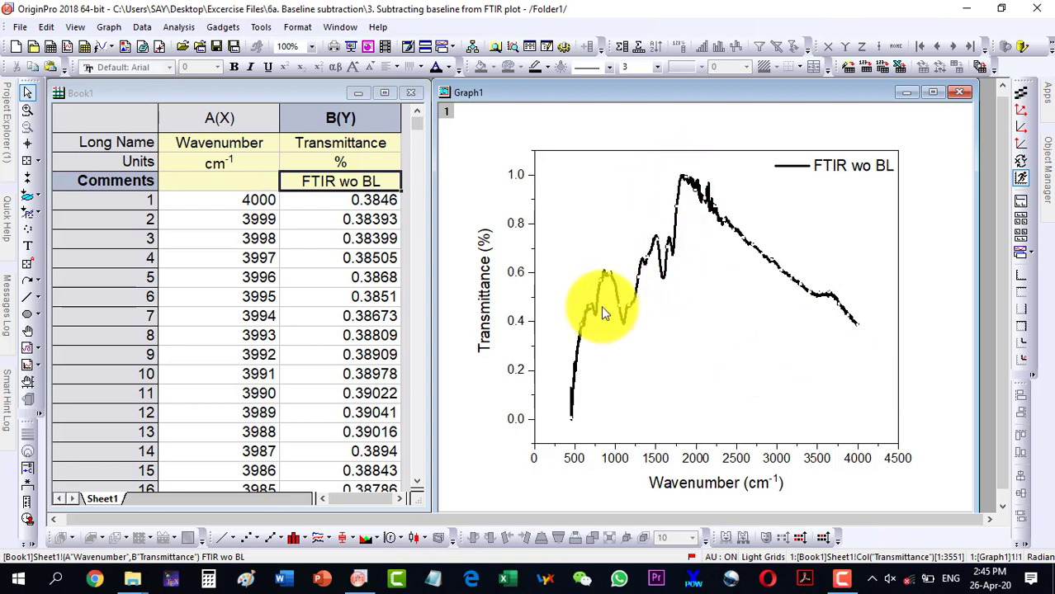
Step: Start Peak Analyzer on the FTIR curve with Subtract Baseline as the goal
click(674, 293)
click(660, 269)
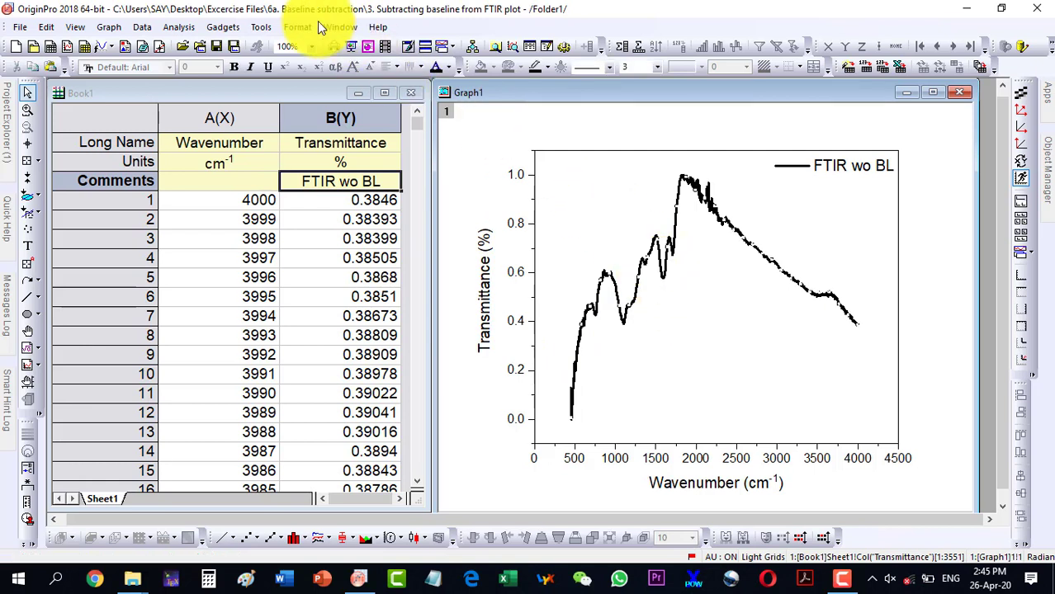
click(179, 26)
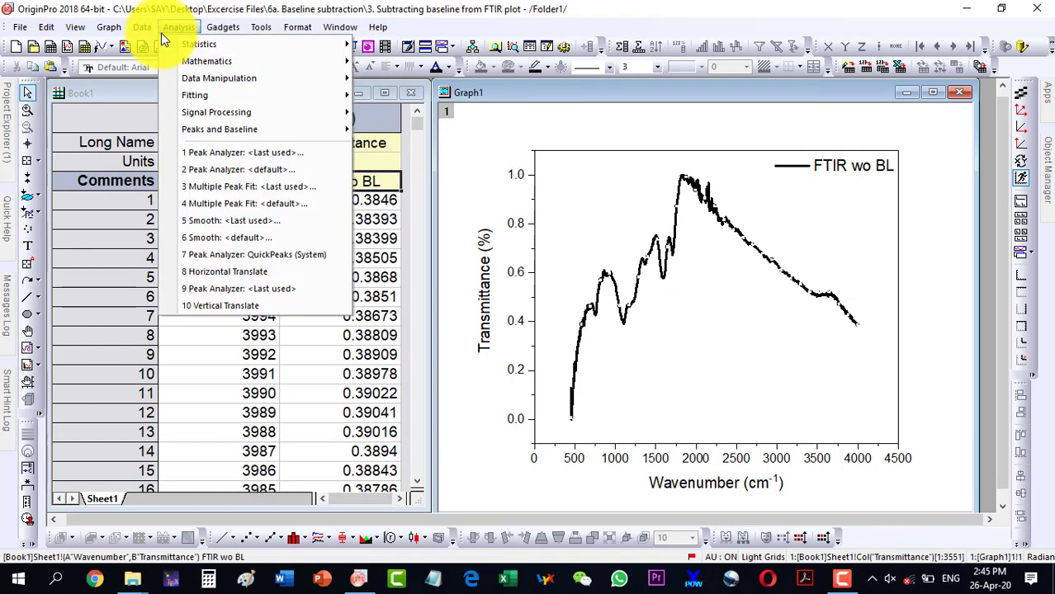
mouse_move(247, 129)
mouse_move(400, 152)
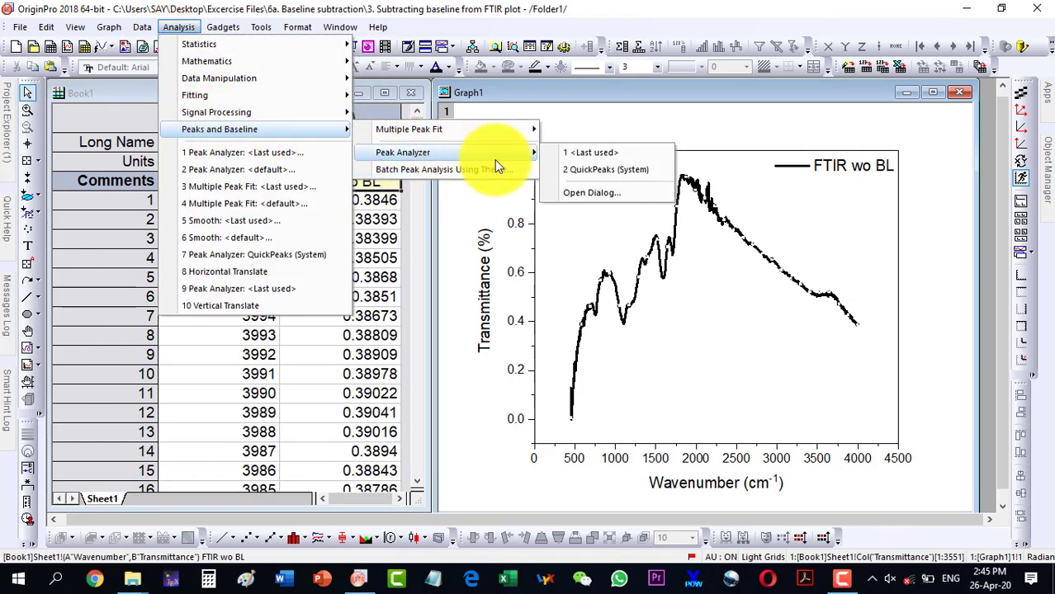
click(566, 197)
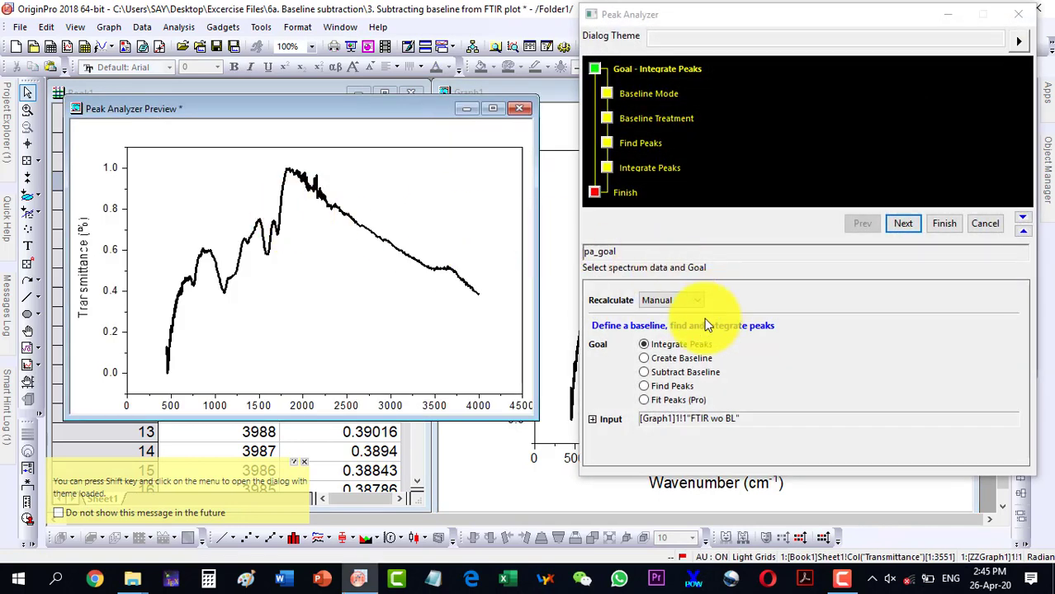
click(643, 372)
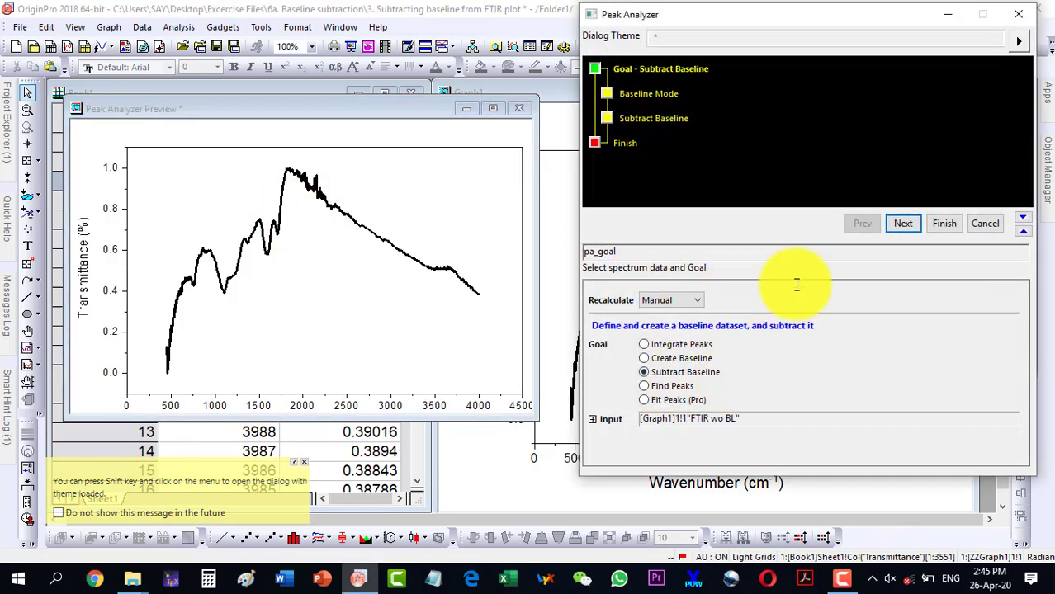
click(904, 225)
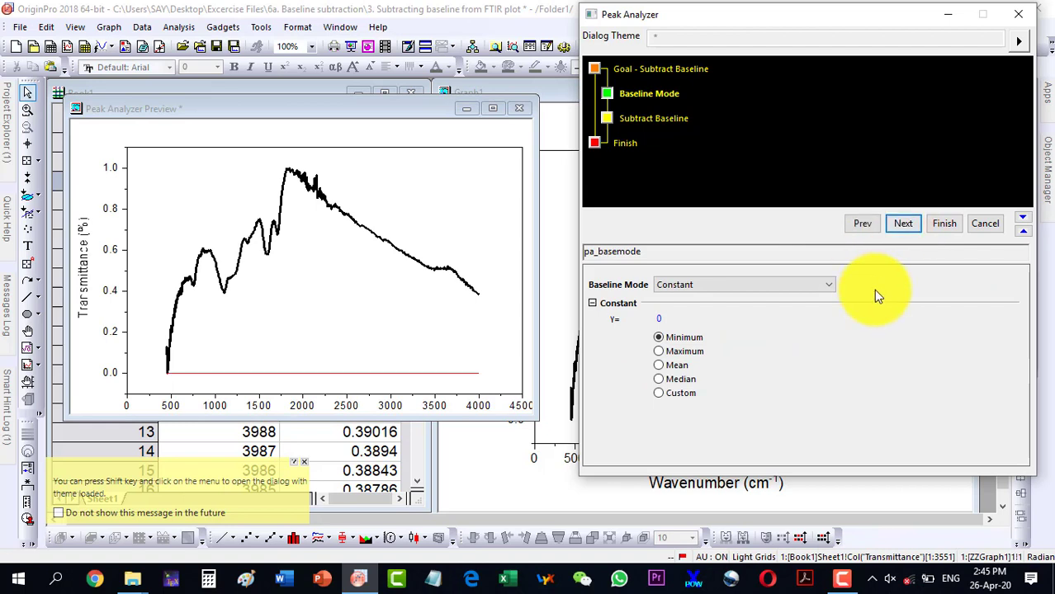
Step: Set the baseline mode to User Defined and enter anchor-point editing via Modify/Del
click(678, 285)
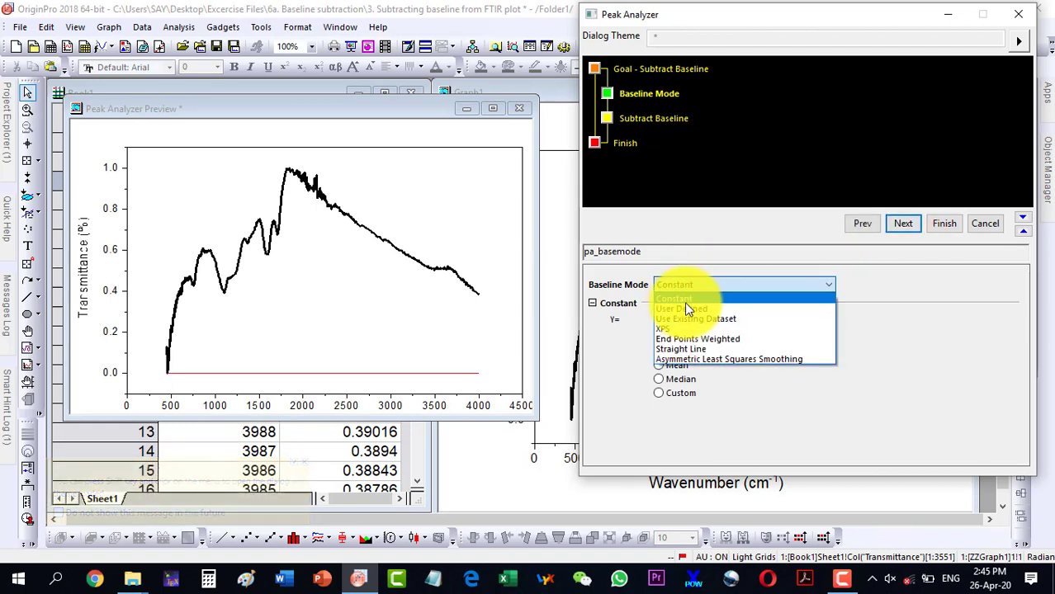
click(684, 314)
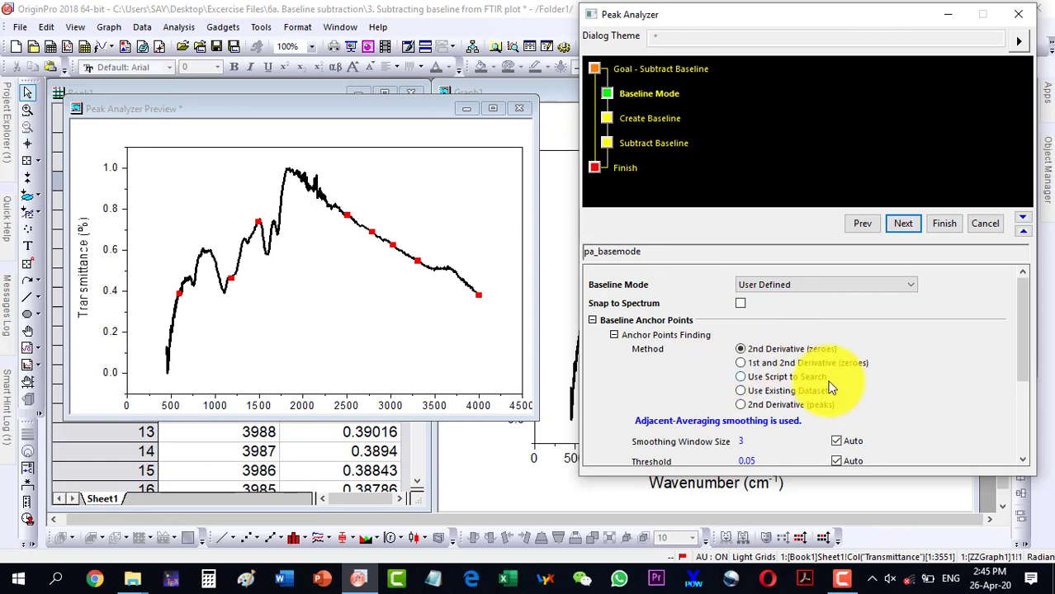
scroll(831, 388, down, 1)
scroll(825, 395, down, 1)
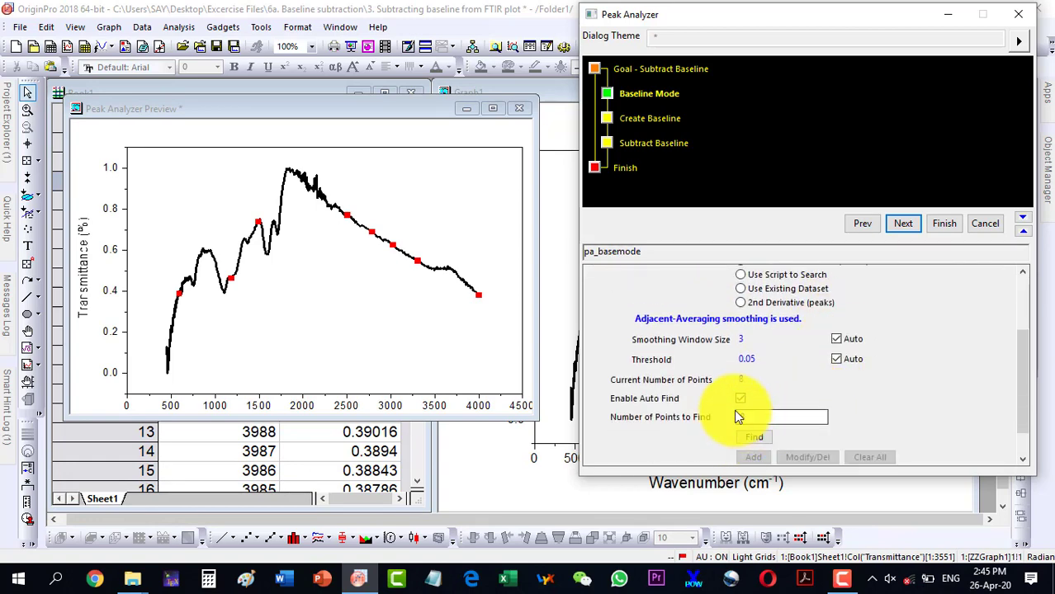
click(905, 222)
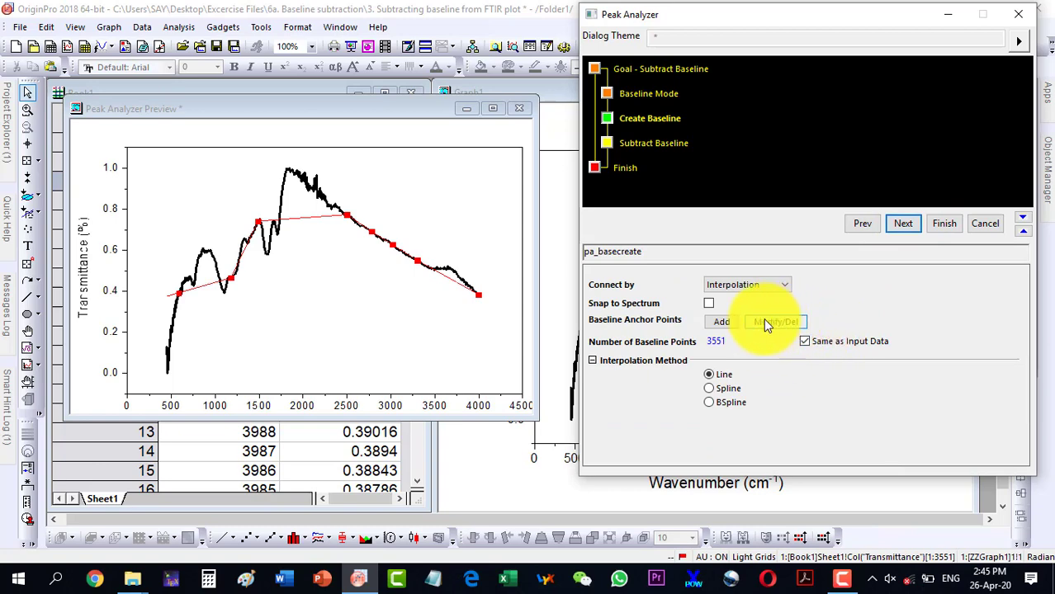
click(762, 321)
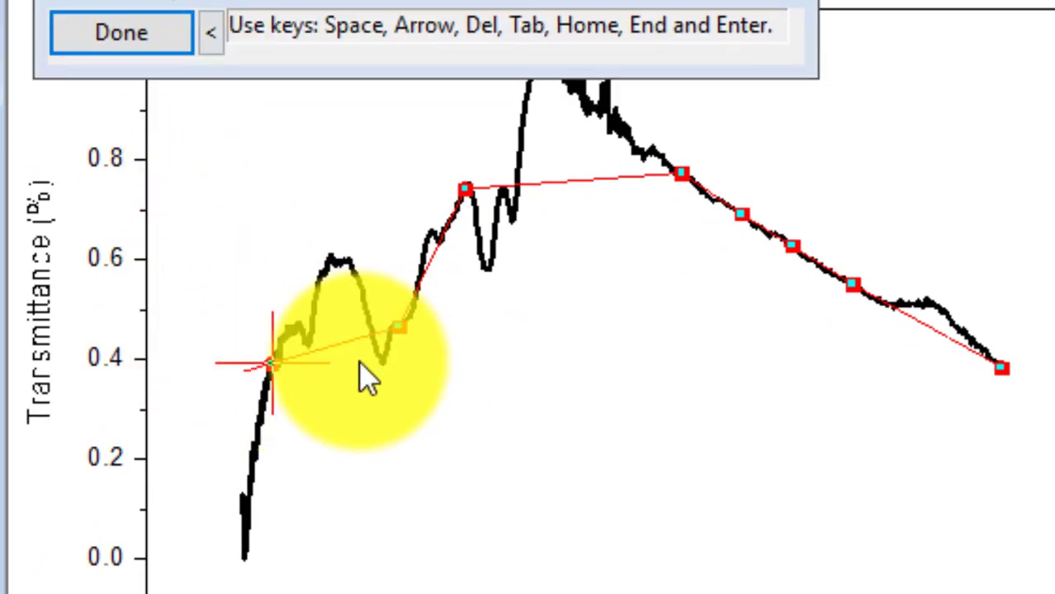
Step: Nudge the second and leftmost baseline anchors down onto the spectrum's valleys
mouse_move(383, 360)
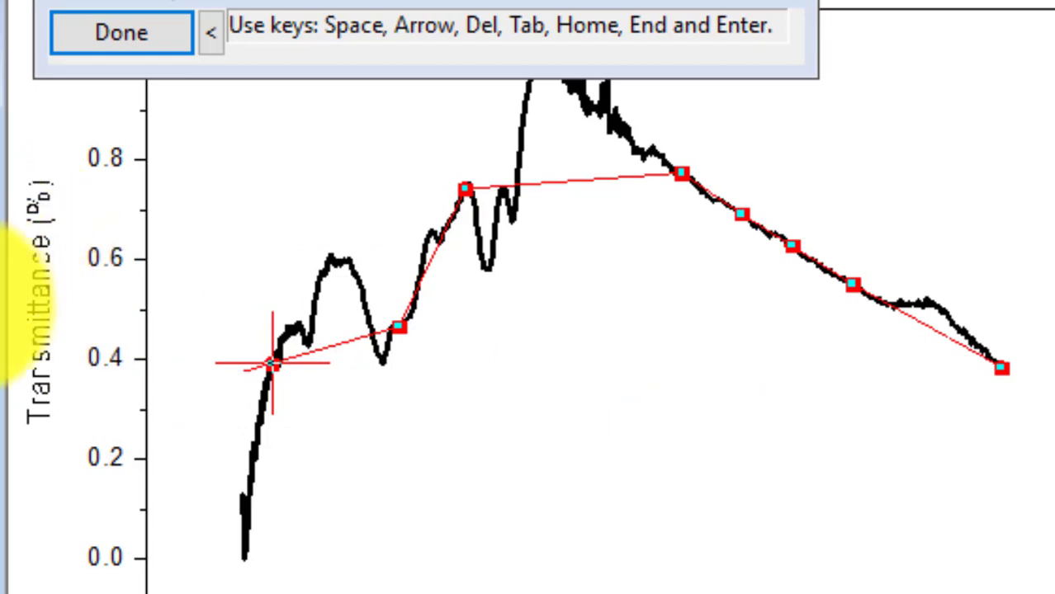
click(169, 31)
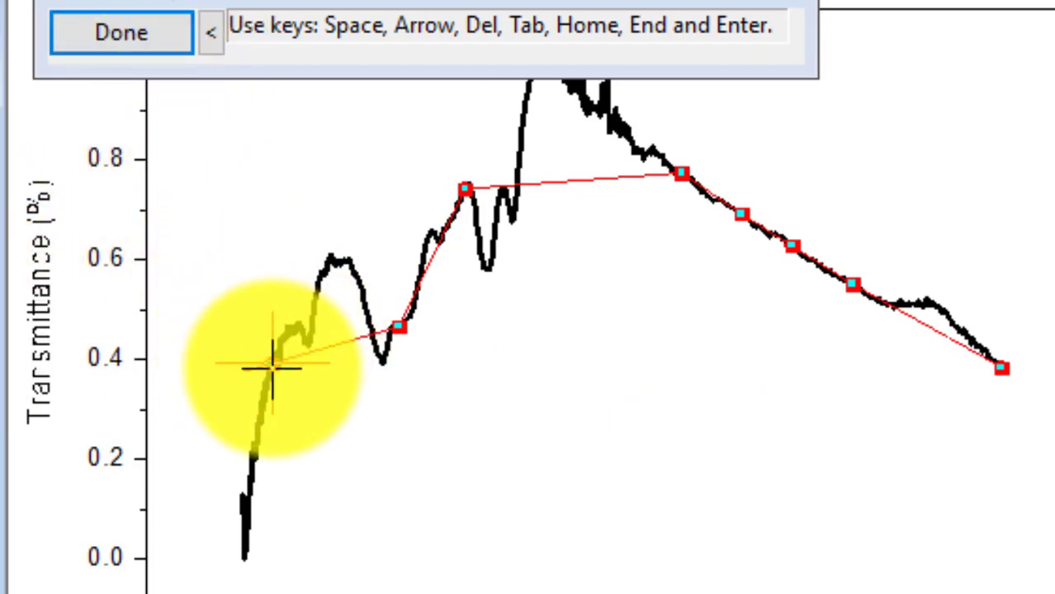
click(399, 327)
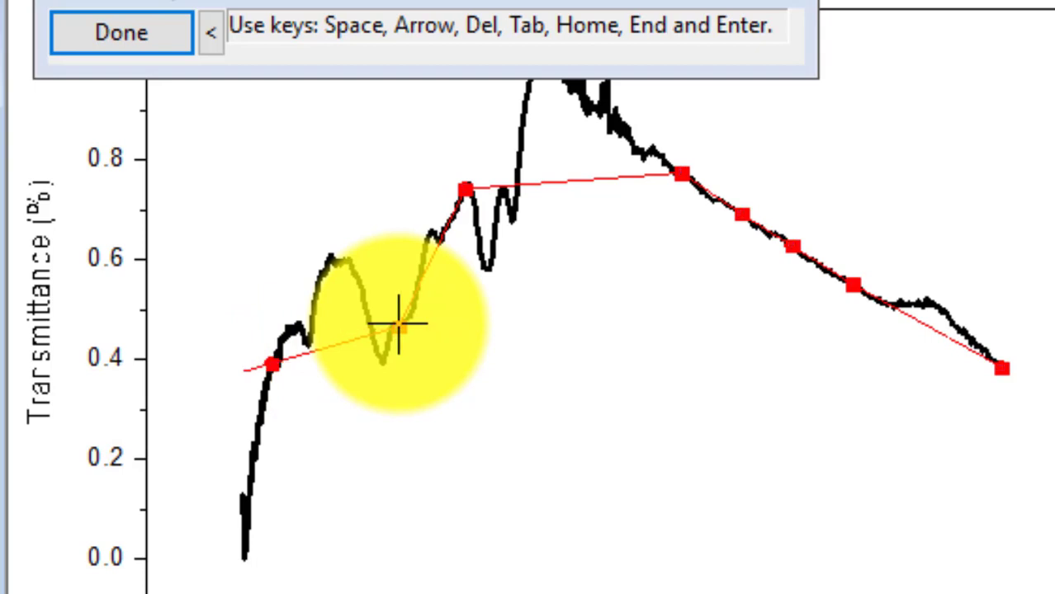
key(Down)
key(Down)
key(Down)
key(Down)
key(Down)
key(Down)
key(Down)
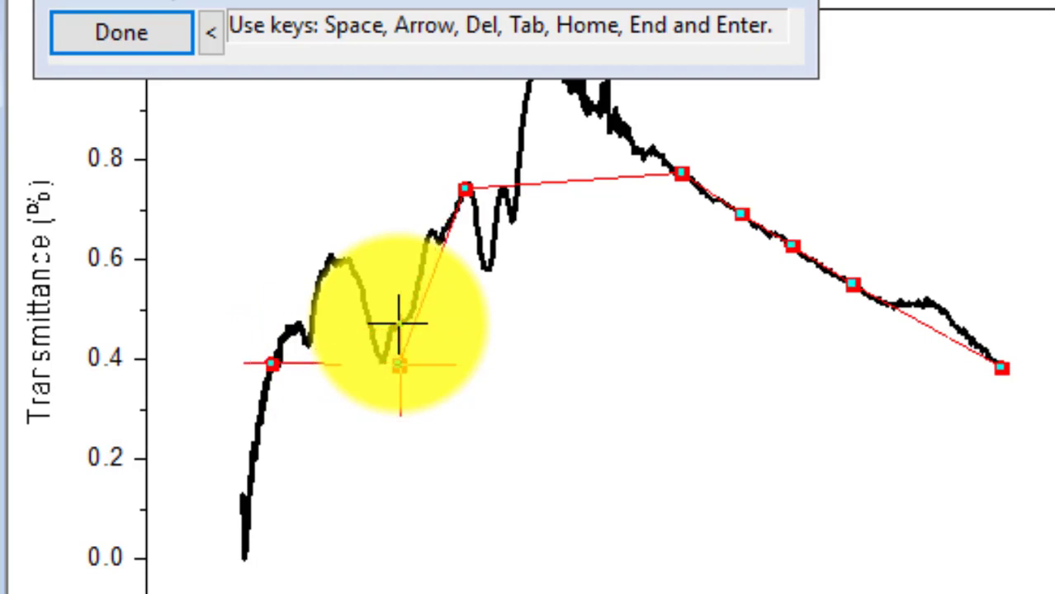
key(Left)
key(Left)
key(Left)
key(Left)
key(Left)
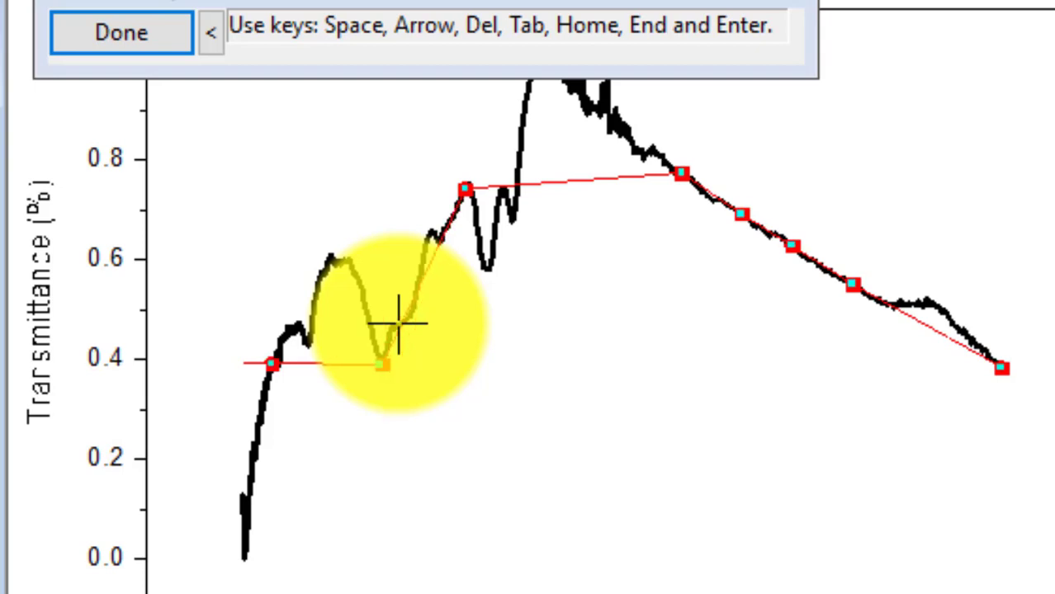
key(Down)
key(Down)
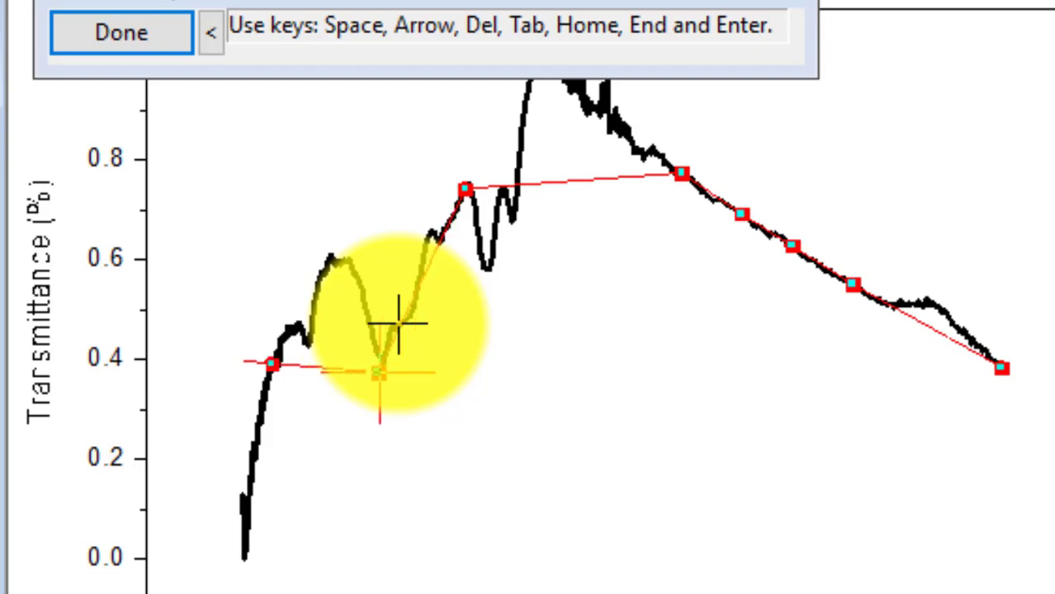
click(272, 365)
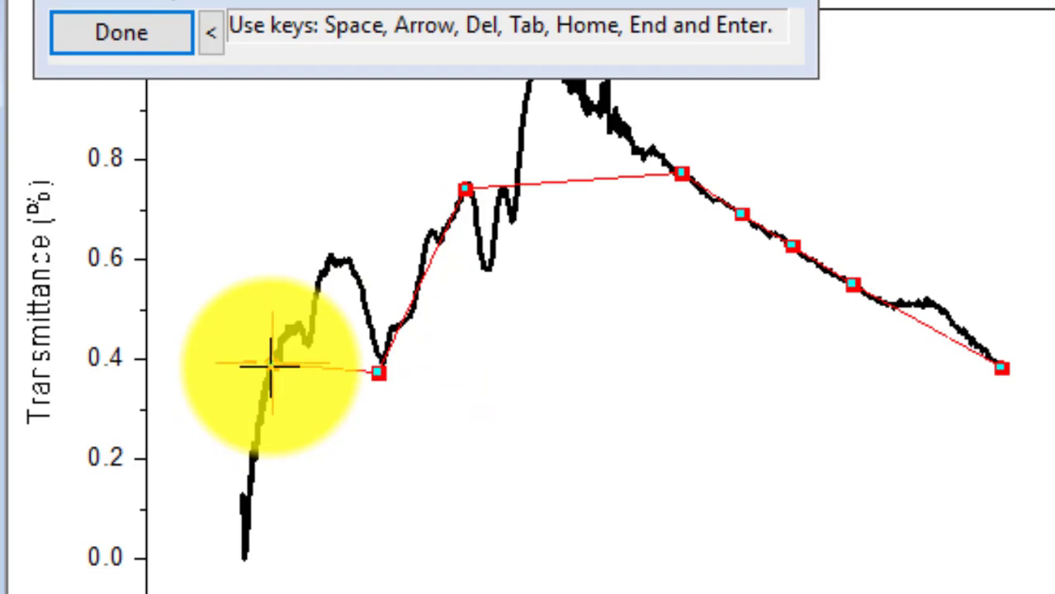
key(Down)
key(Down)
key(Down)
key(Down)
key(Down)
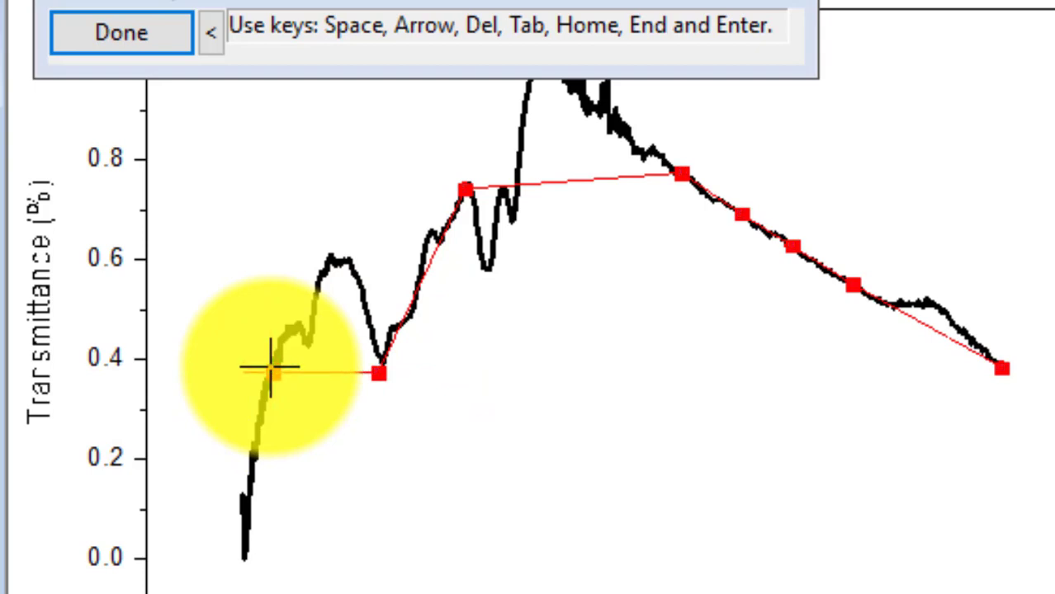
key(Up)
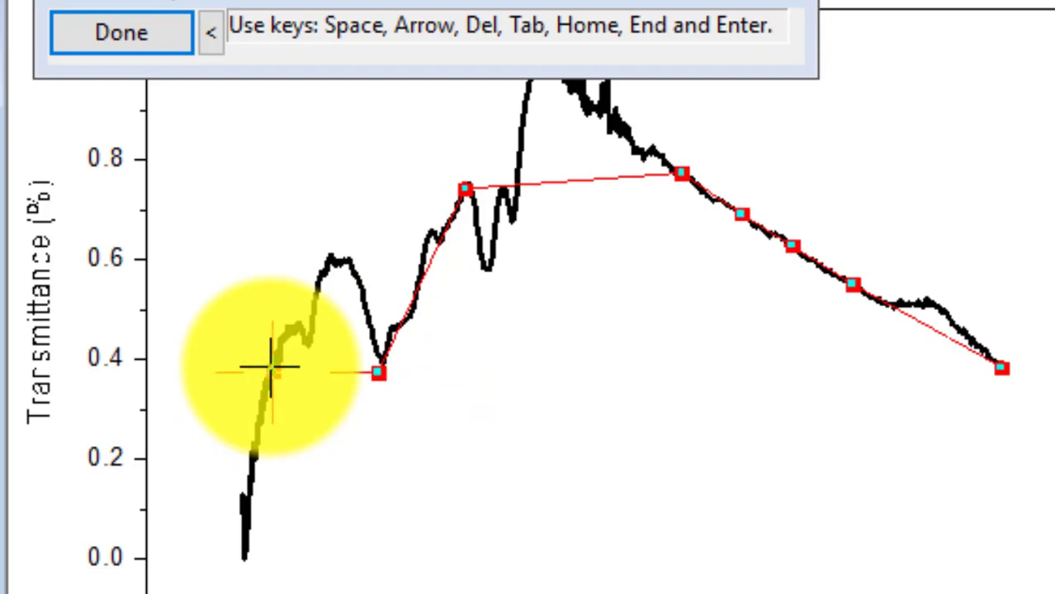
Step: Move the high anchor near 0.75 and the descending-slope anchor onto the curve, then finish editing
click(463, 189)
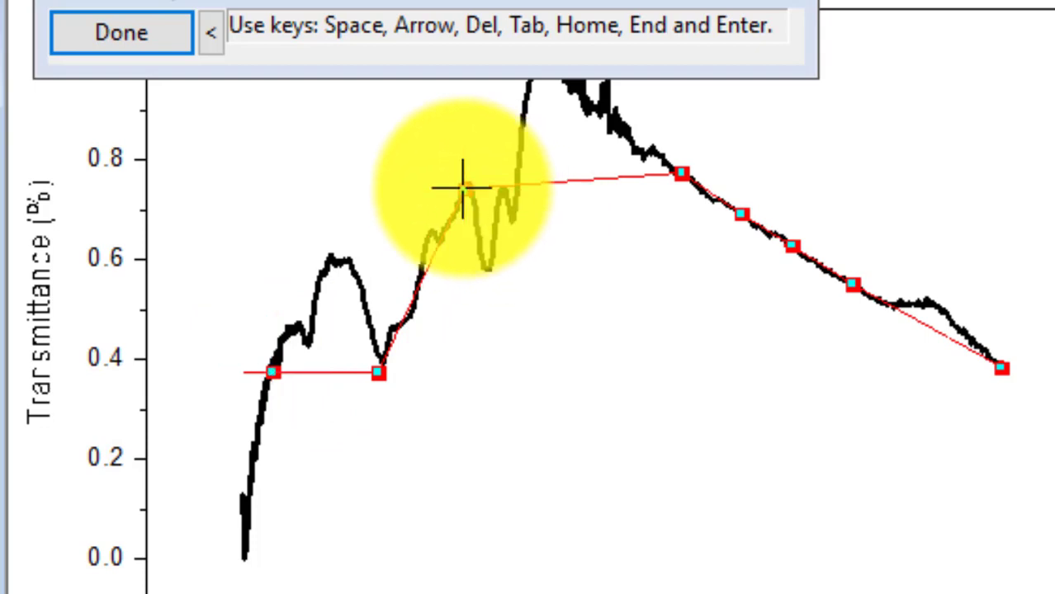
key(Down)
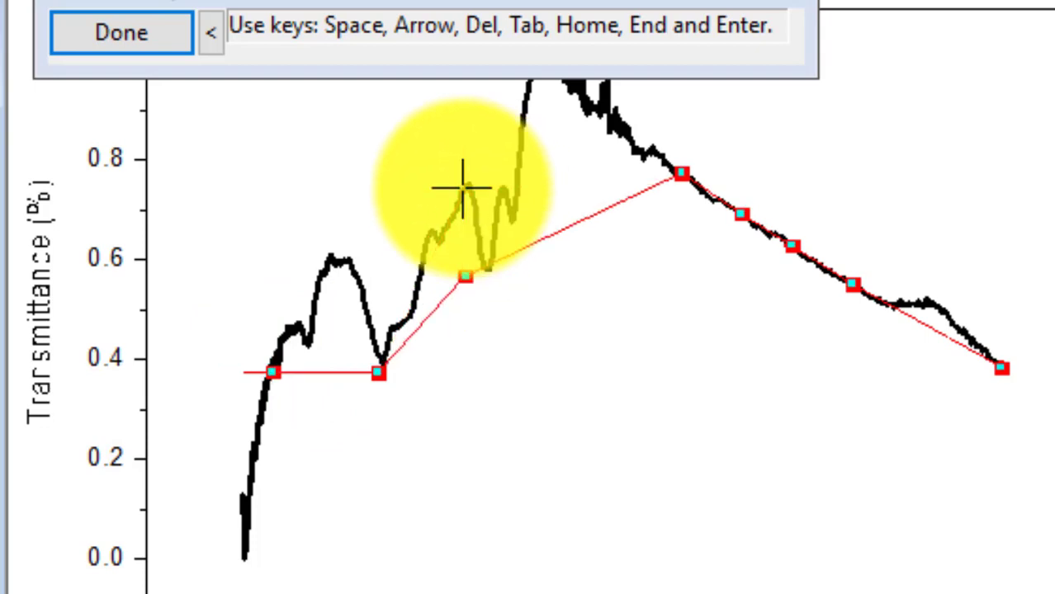
key(Right)
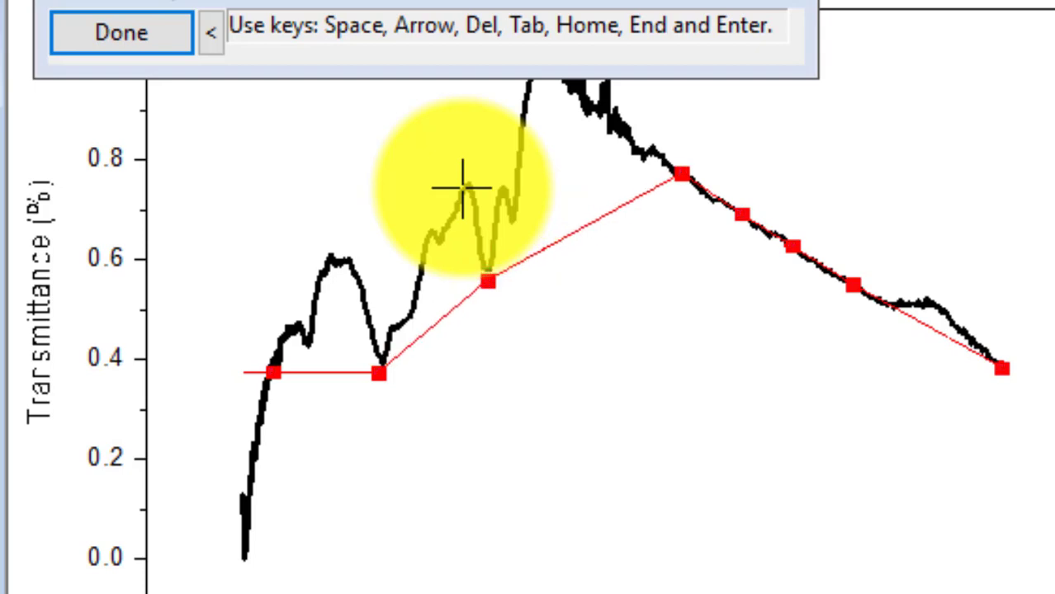
key(Left)
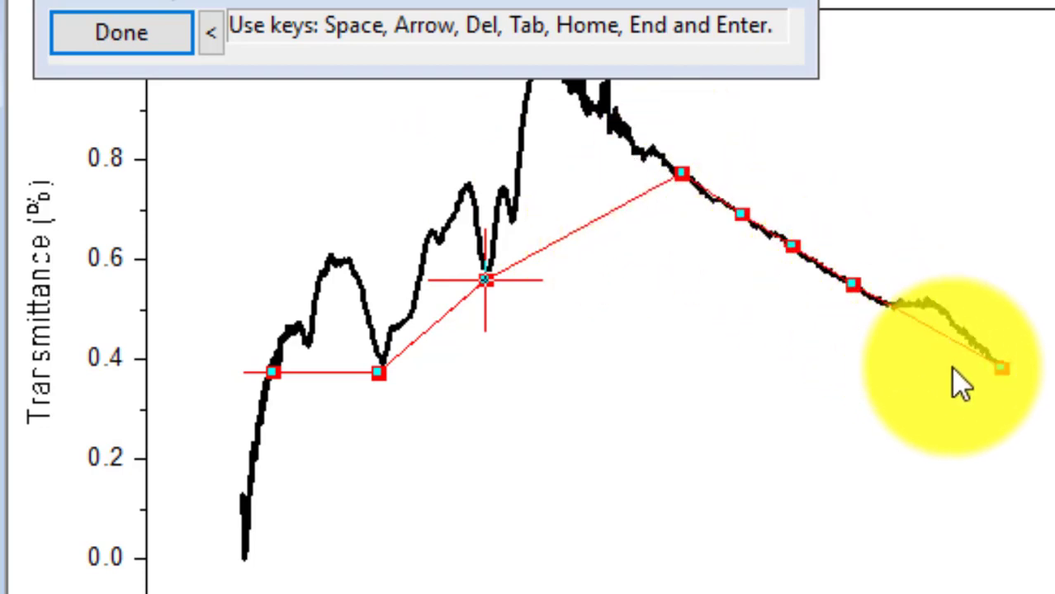
click(853, 283)
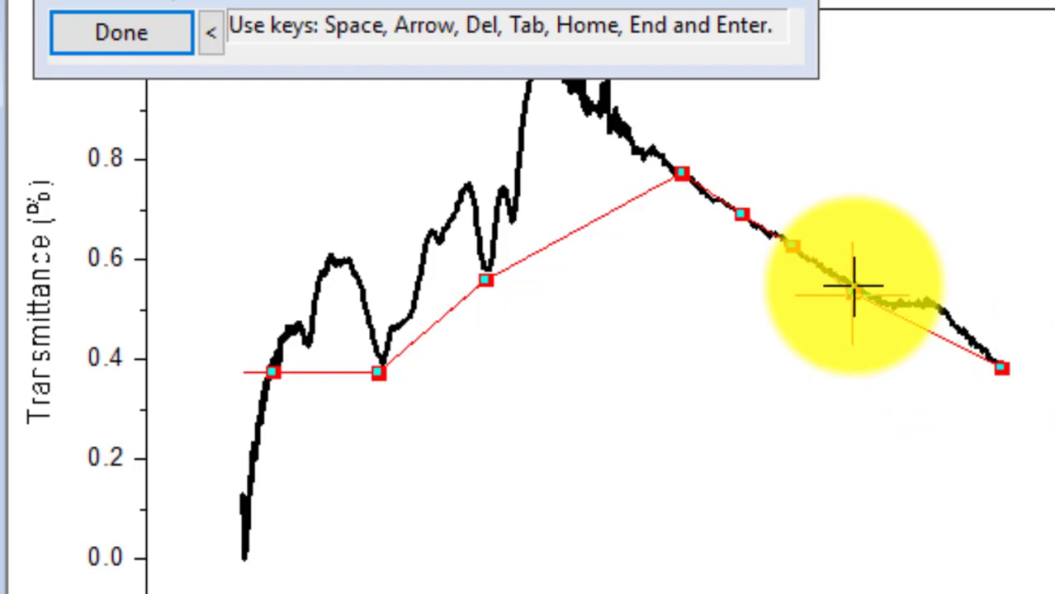
click(683, 173)
key(Down)
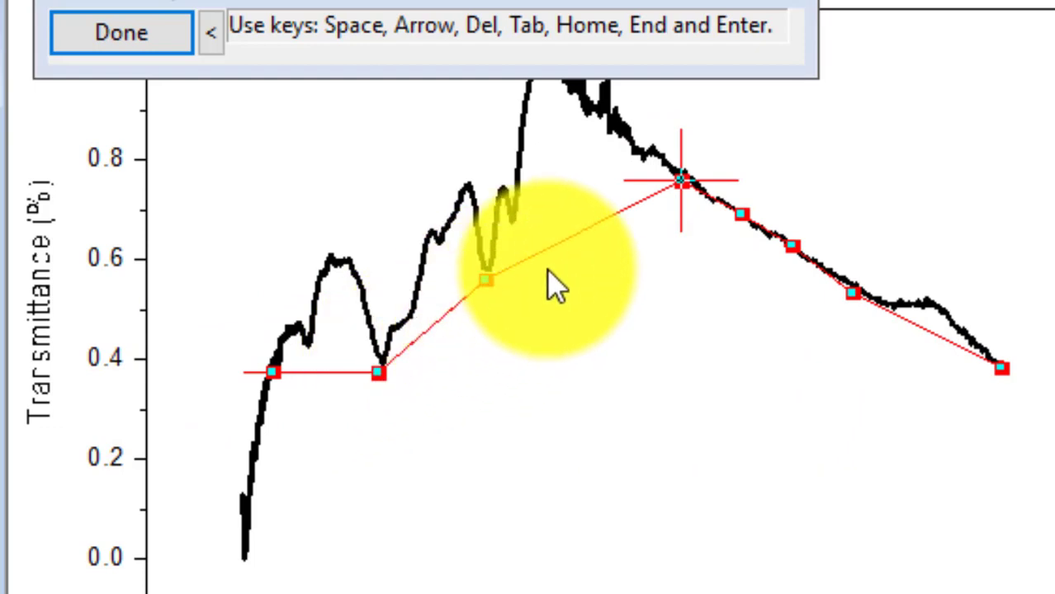
click(128, 40)
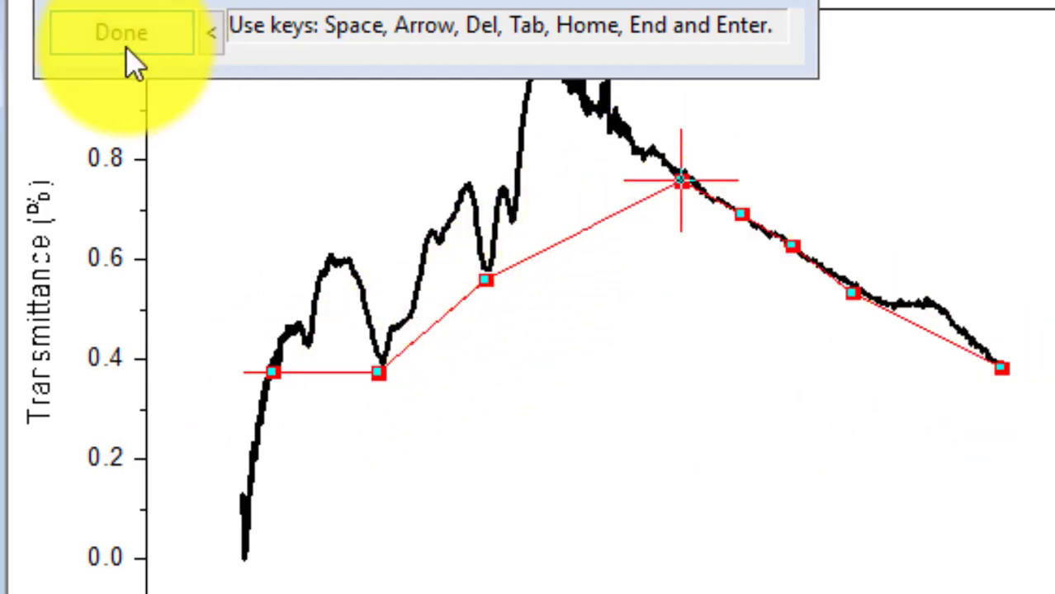
Step: Subtract the baseline into Book1 and widen the worksheet, autofitting column D
click(905, 227)
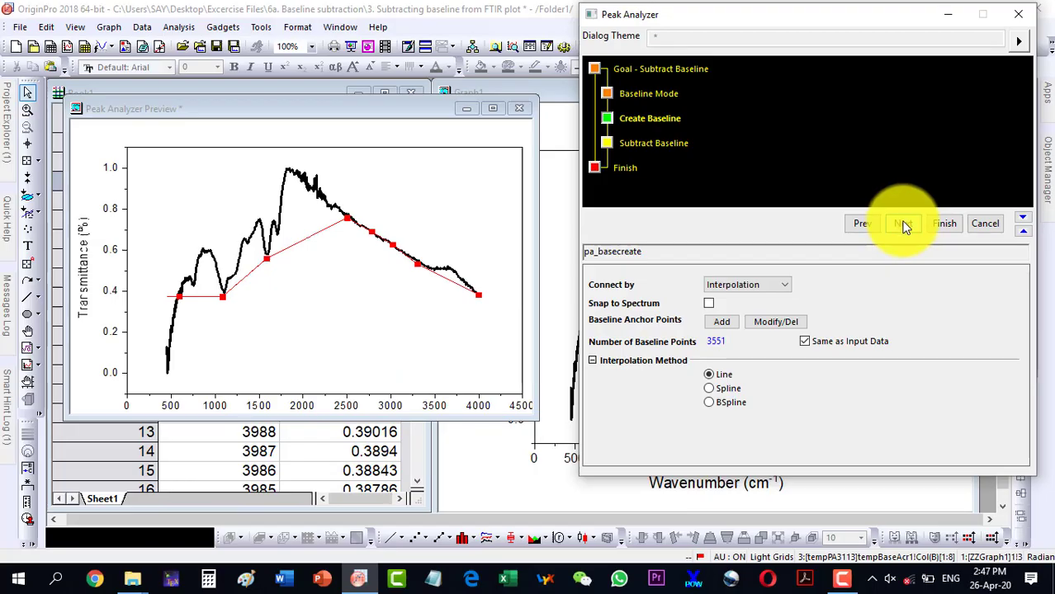
click(695, 284)
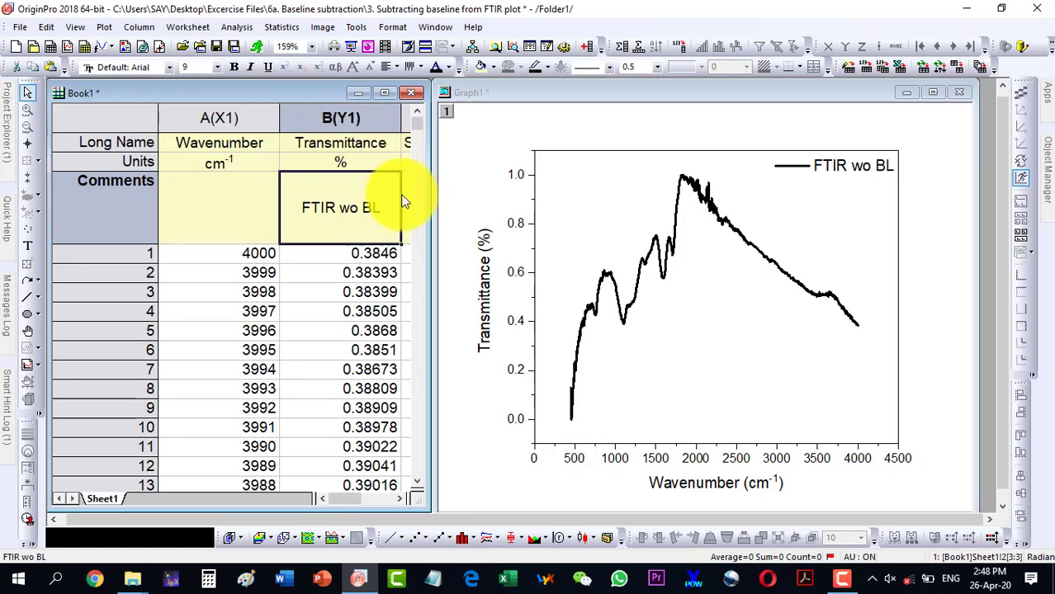
drag(426, 208, 835, 208)
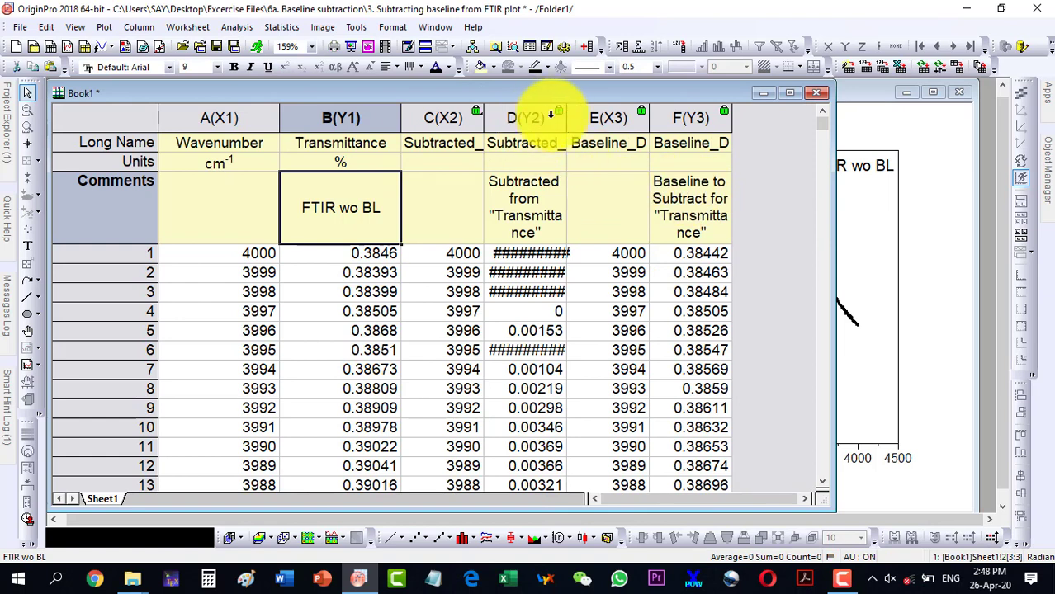
double_click(569, 122)
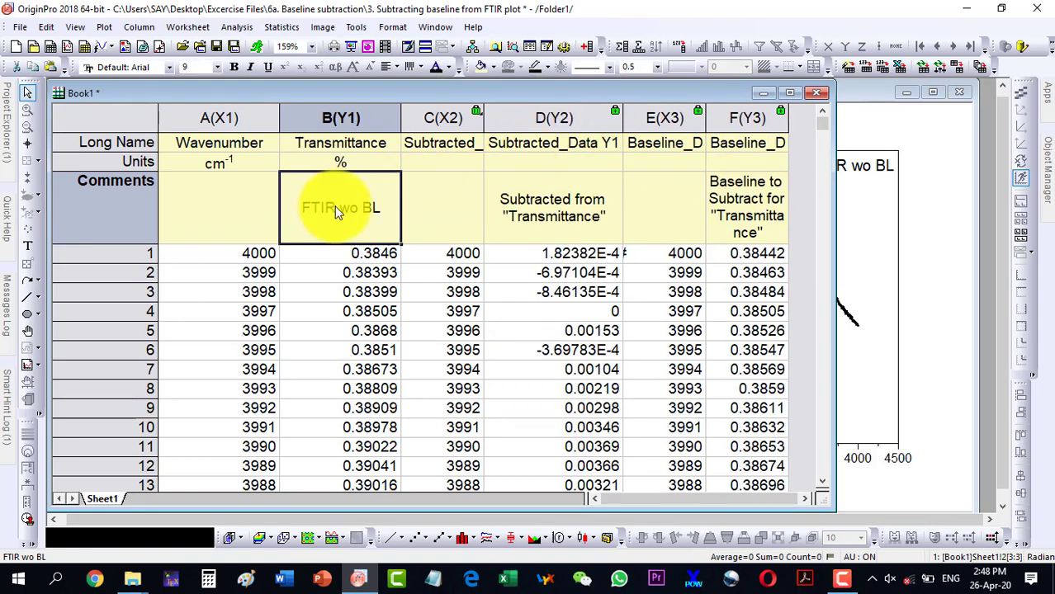
Step: Set column D's comment to 'FTIR with BL' and select columns A through D
click(559, 216)
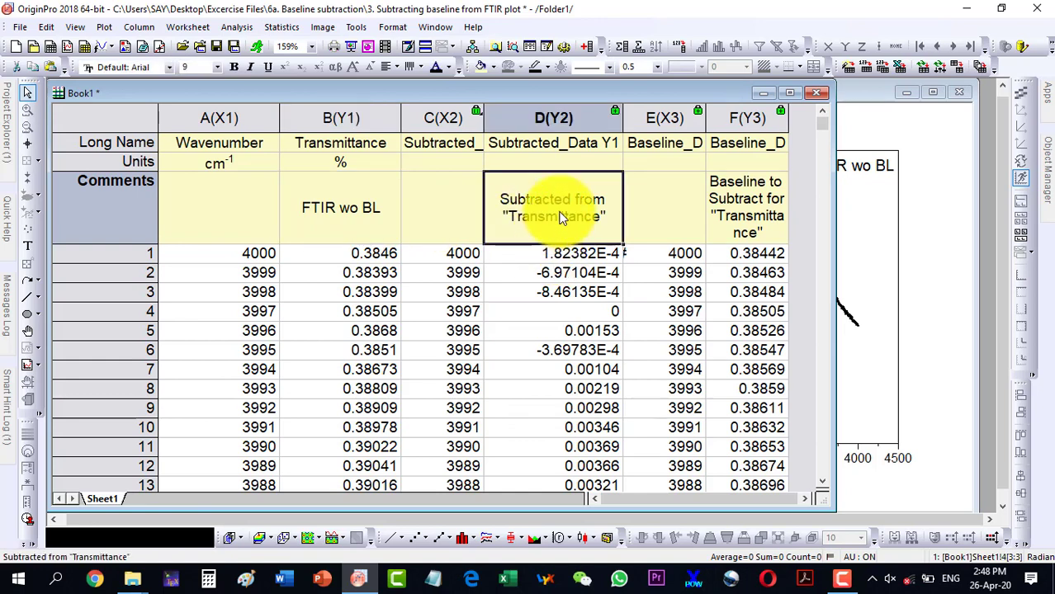
text(FTIR wo BL)
double_click(565, 208)
key(BackSpace)
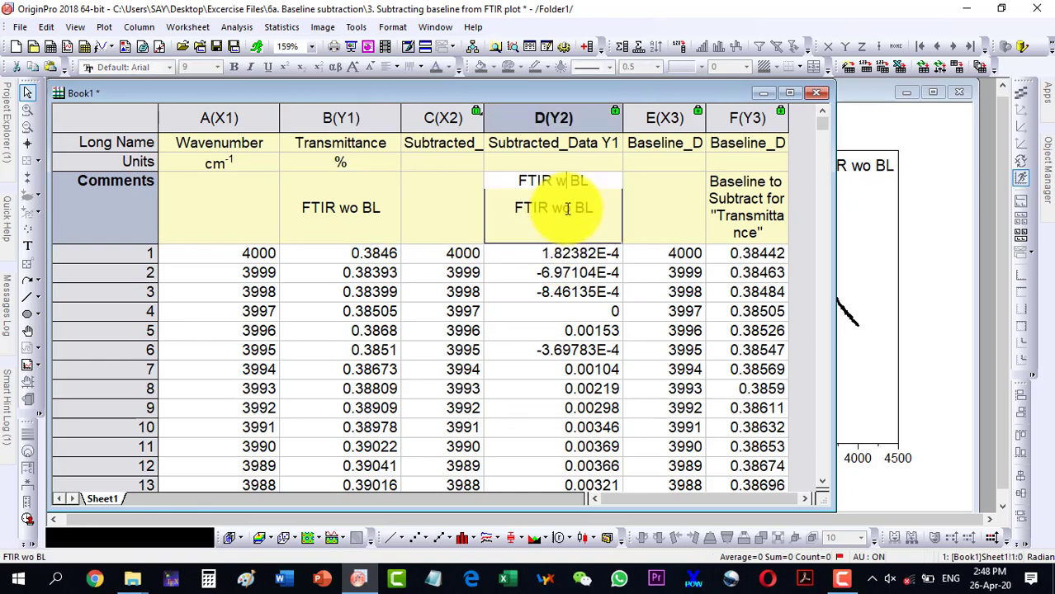
text(ith)
click(477, 223)
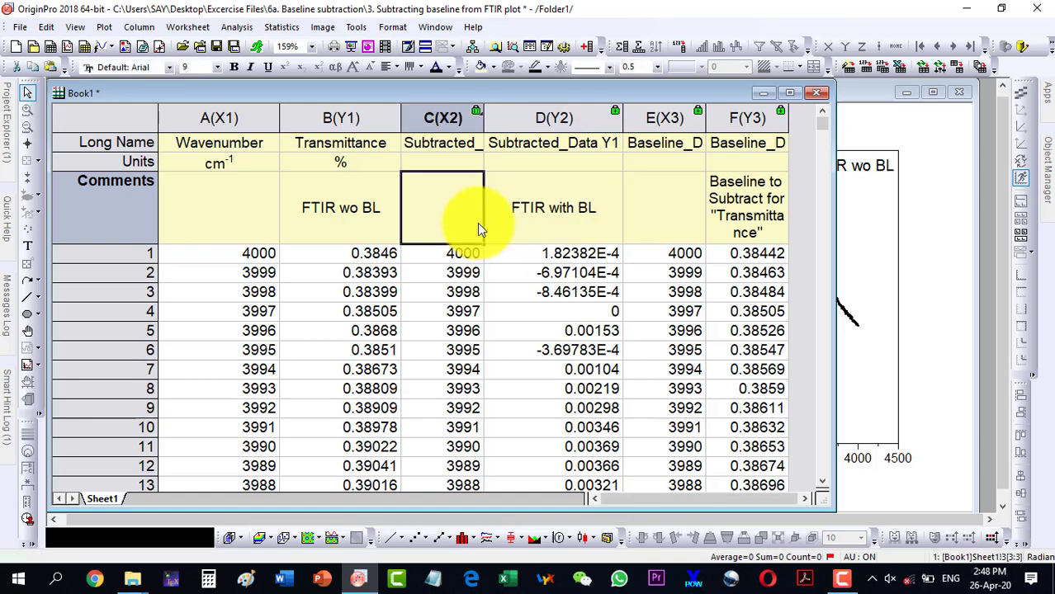
drag(214, 118, 504, 118)
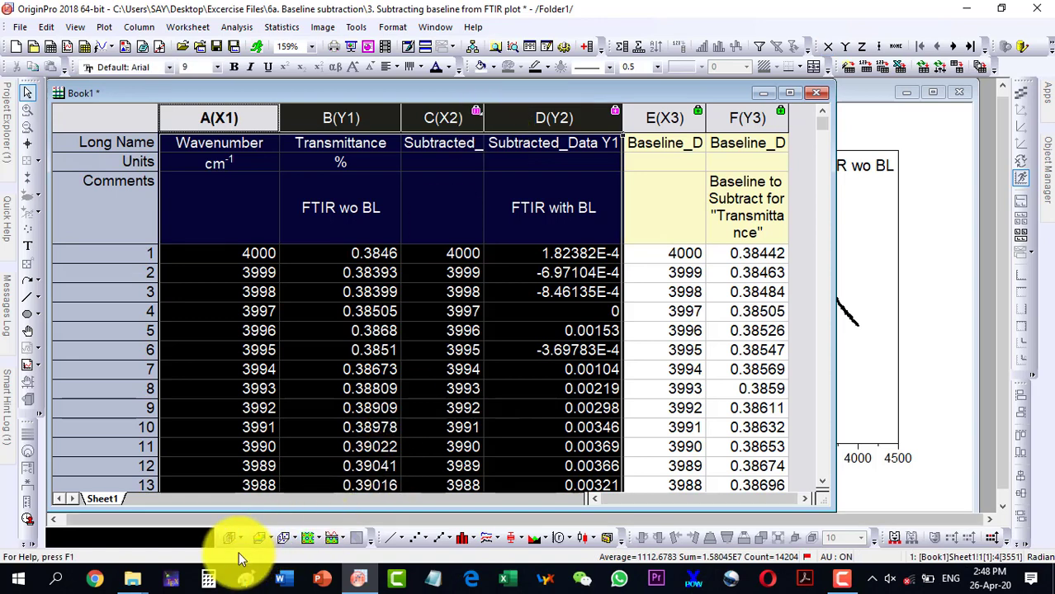
Step: Line-plot columns A–D and delete the third legend entry, leaving FTIR wo BL and FTIR with BL
click(390, 542)
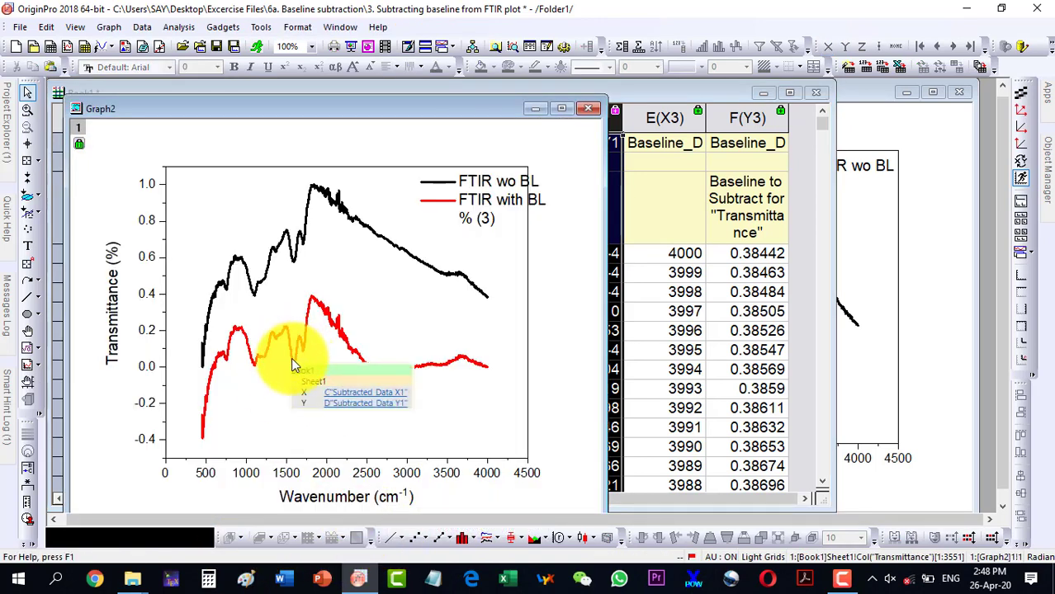
double_click(474, 216)
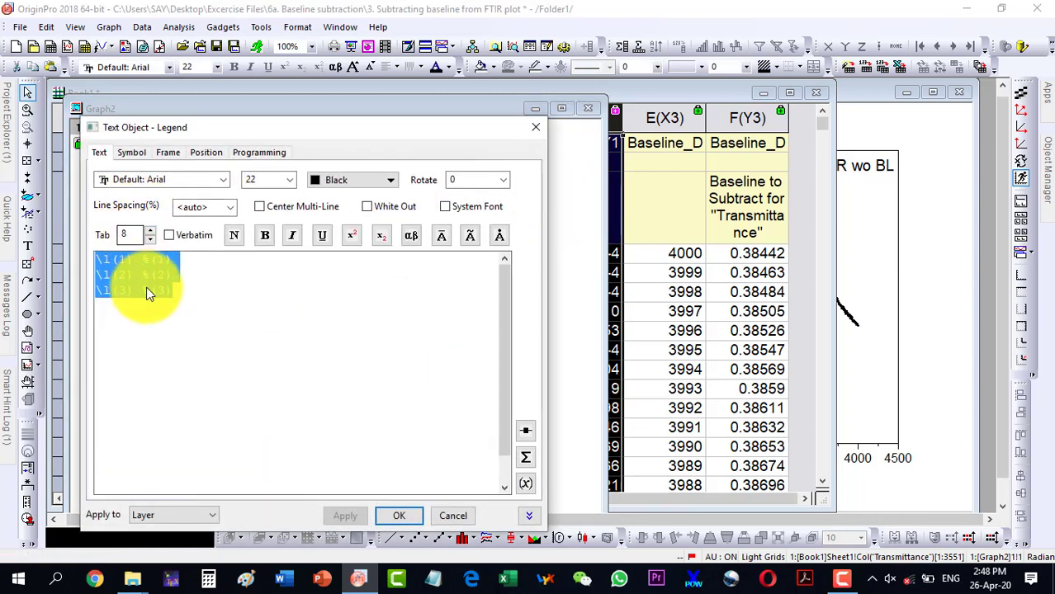
click(176, 281)
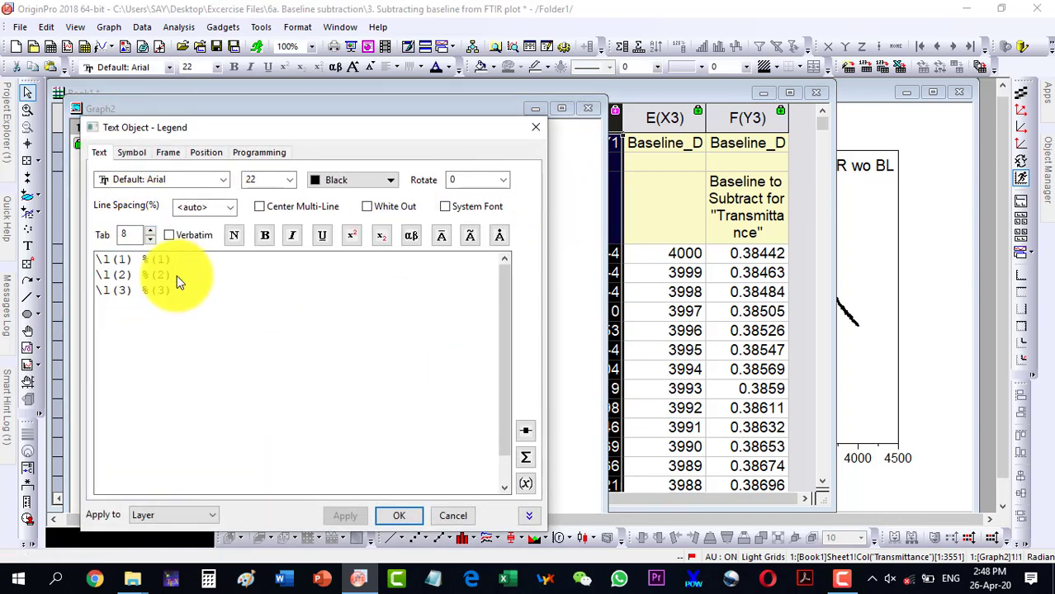
key(Delete)
key(Delete)
key(Delete)
key(Delete)
key(Delete)
key(Delete)
key(Delete)
key(Delete)
key(Delete)
key(Delete)
key(Delete)
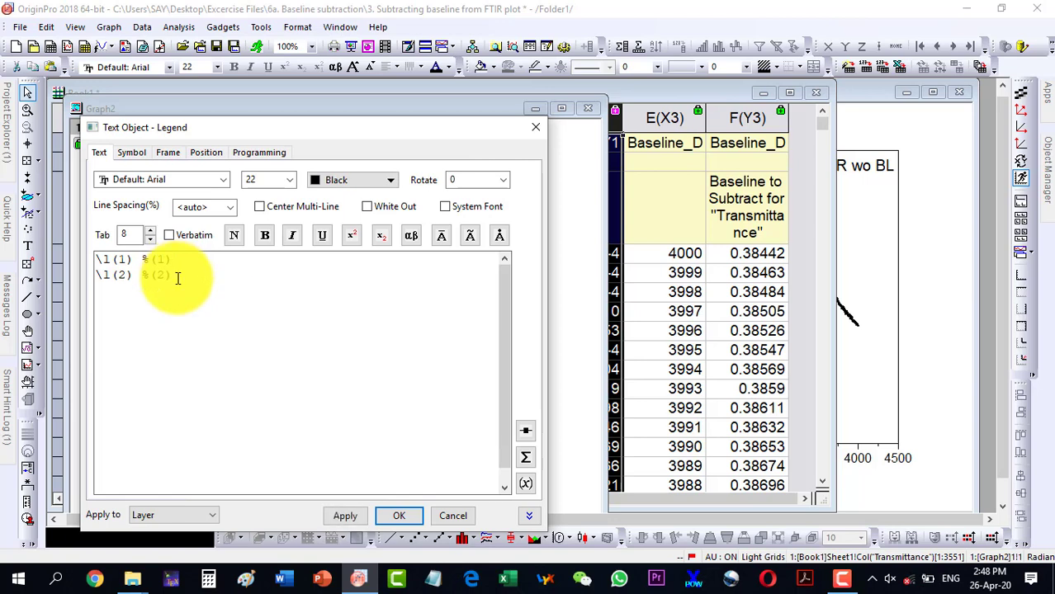
click(397, 517)
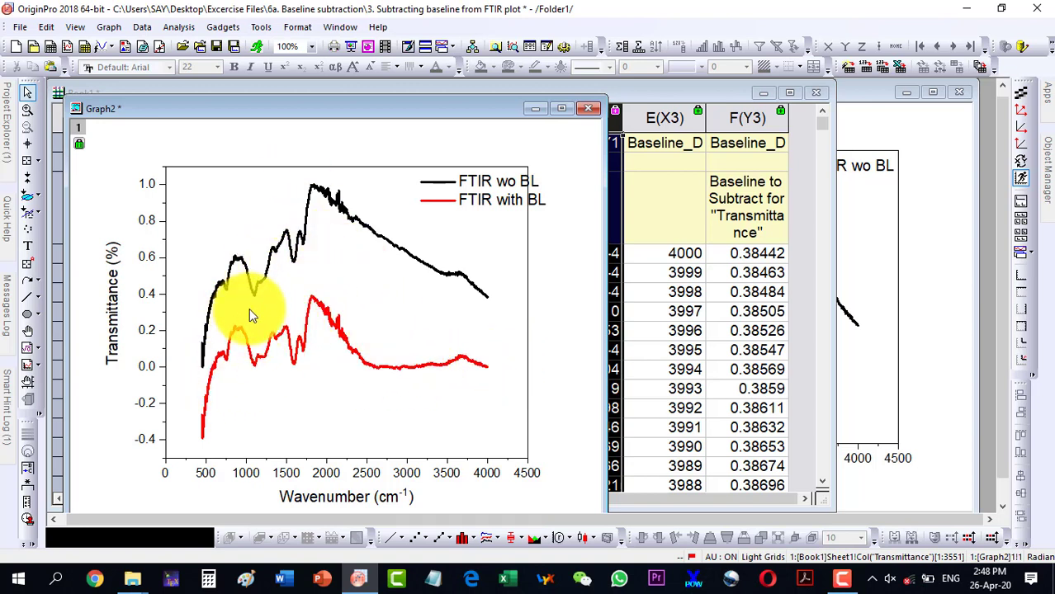
mouse_move(255, 300)
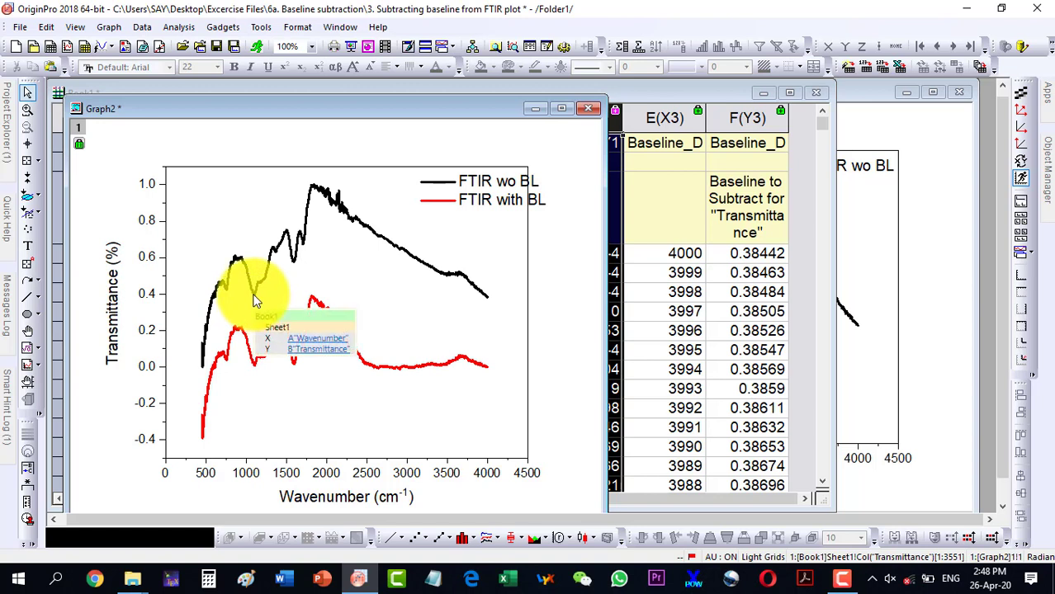